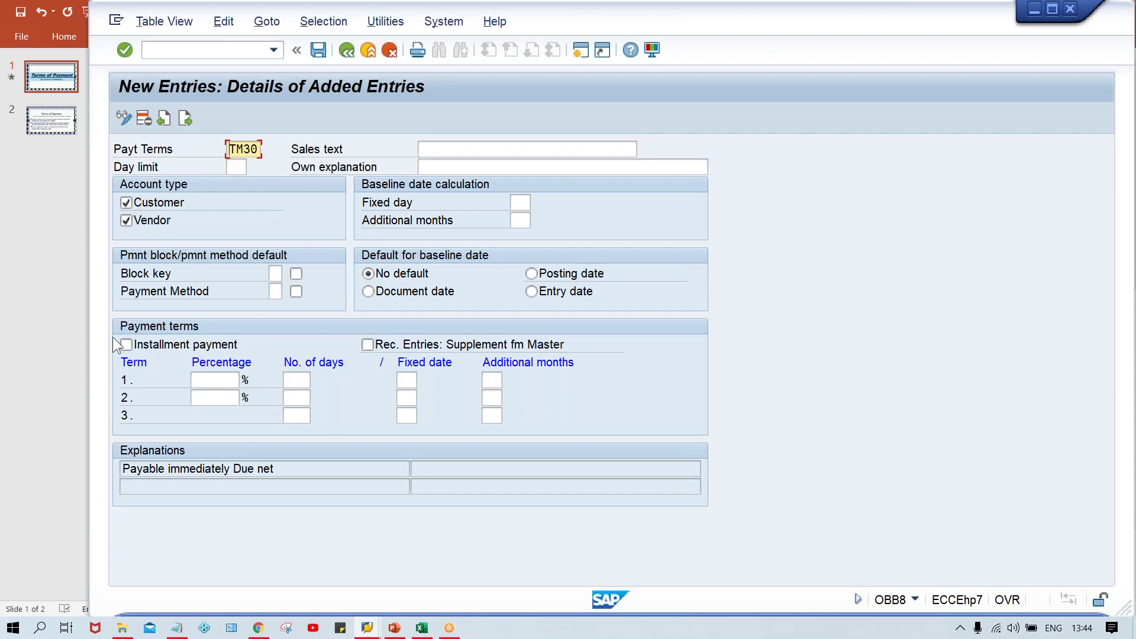
Set the number of days for the first term of payment term TM30 to 30
{"action": "left_click", "coordinate": [305, 381]}
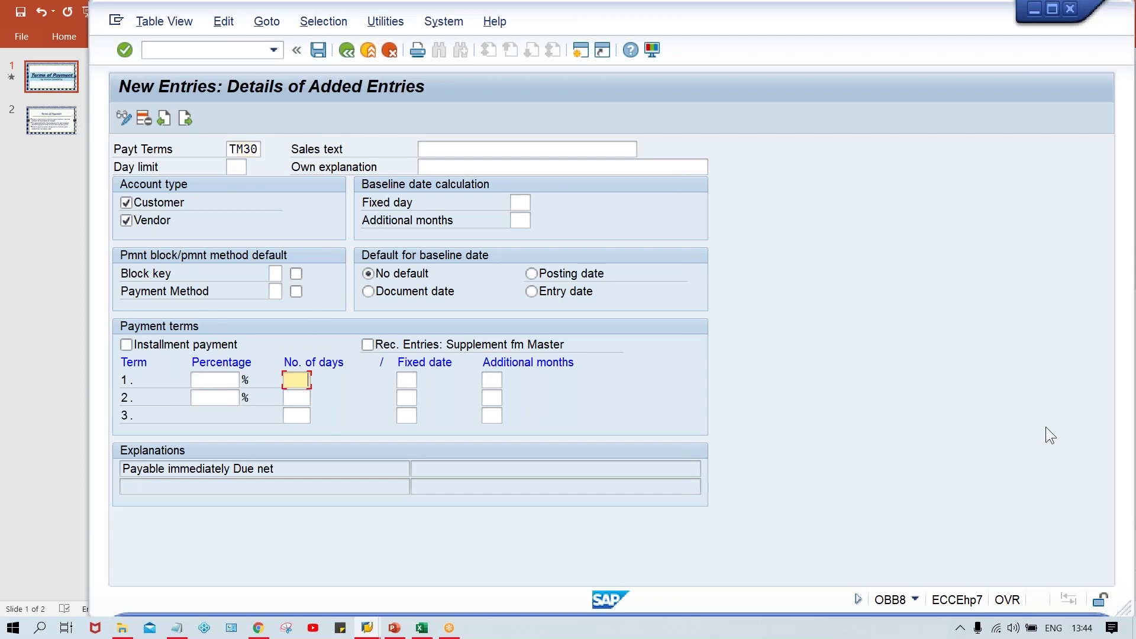
{"action": "type", "text": "30"}
{"action": "key", "text": "Return"}
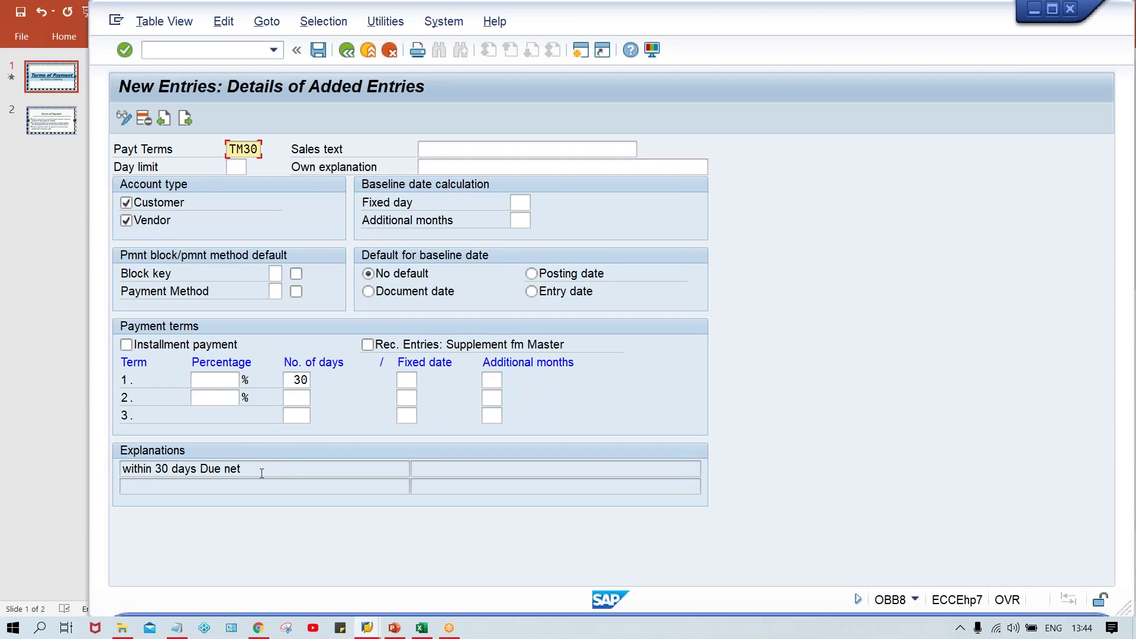
Copy the explanation "within 30 days Due net" into both the sales text and the own explanation
{"action": "left_click_drag", "start_coordinate": [256, 473], "coordinate": [115, 451]}
{"action": "key", "text": "ctrl+c"}
{"action": "left_click", "coordinate": [254, 396]}
{"action": "left_click", "coordinate": [456, 150]}
{"action": "key", "text": "ctrl+v"}
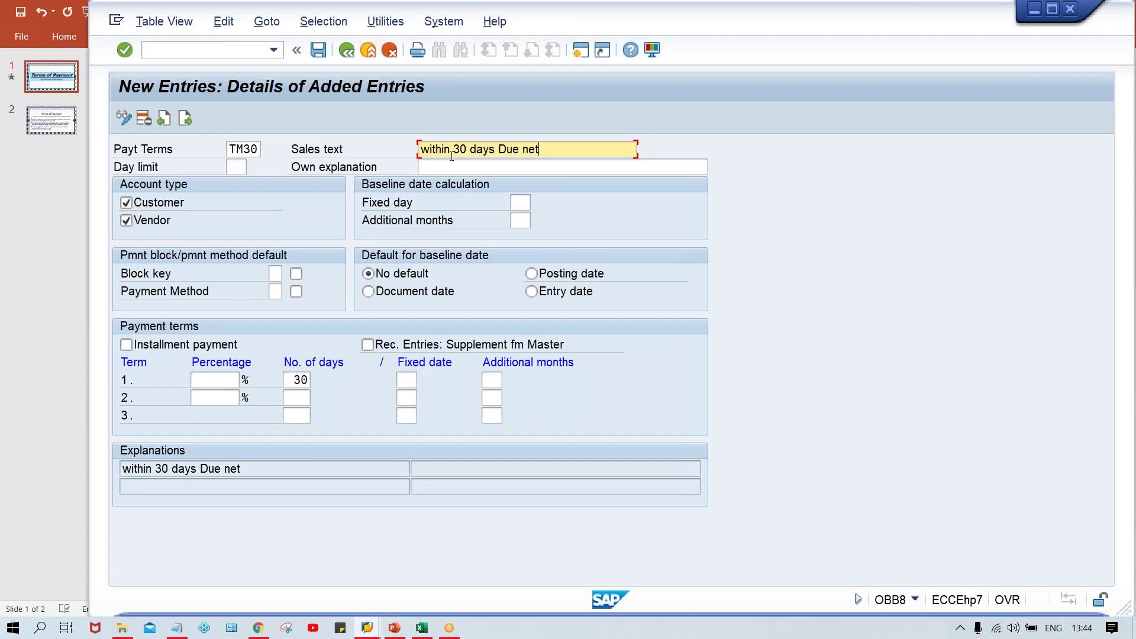
{"action": "left_click", "coordinate": [436, 166]}
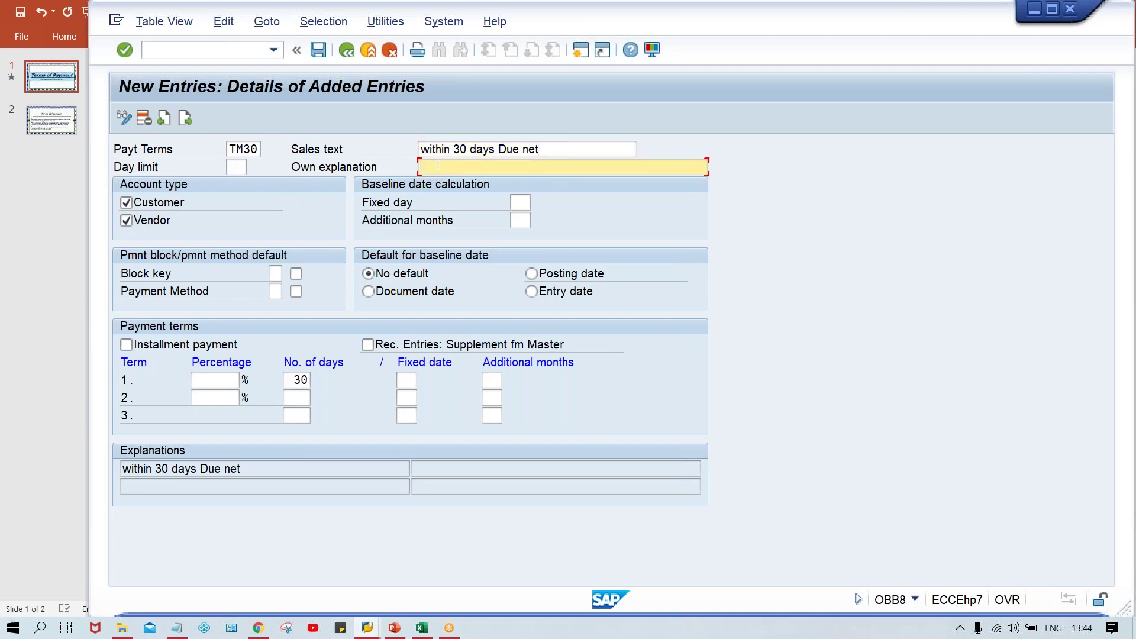
{"action": "key", "text": "ctrl+v"}
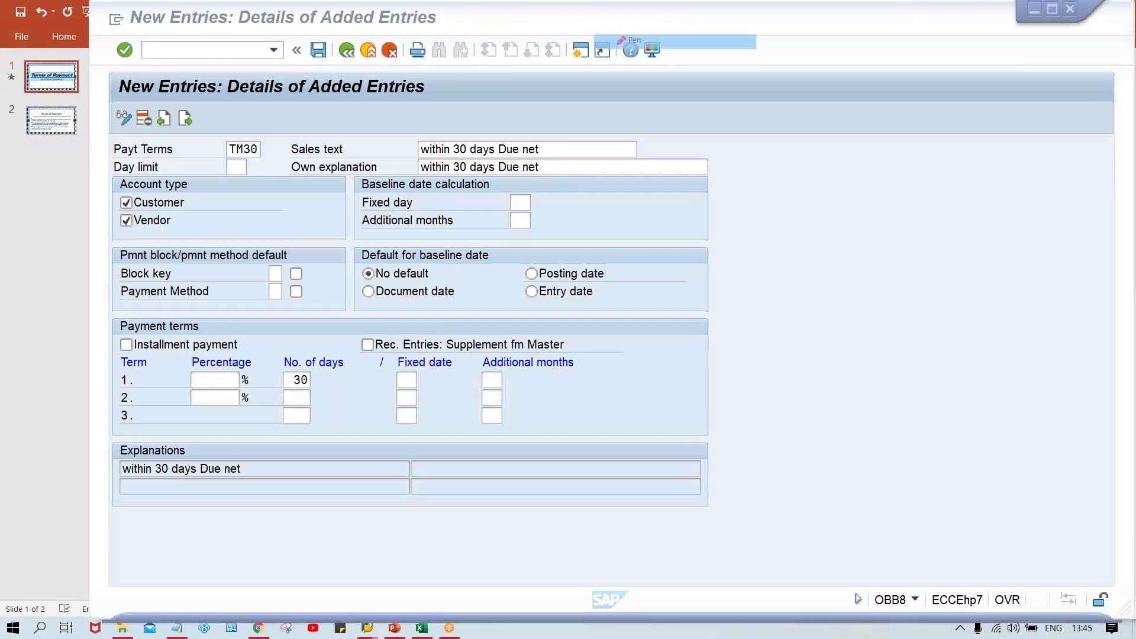
{"action": "mouse_move", "coordinate": [357, 239]}
{"action": "left_mouse_down"}
{"action": "mouse_move", "coordinate": [395, 314]}
{"action": "mouse_move", "coordinate": [640, 313]}
{"action": "mouse_move", "coordinate": [638, 240]}
{"action": "mouse_move", "coordinate": [362, 232]}
{"action": "mouse_move", "coordinate": [359, 253]}
{"action": "left_mouse_up"}
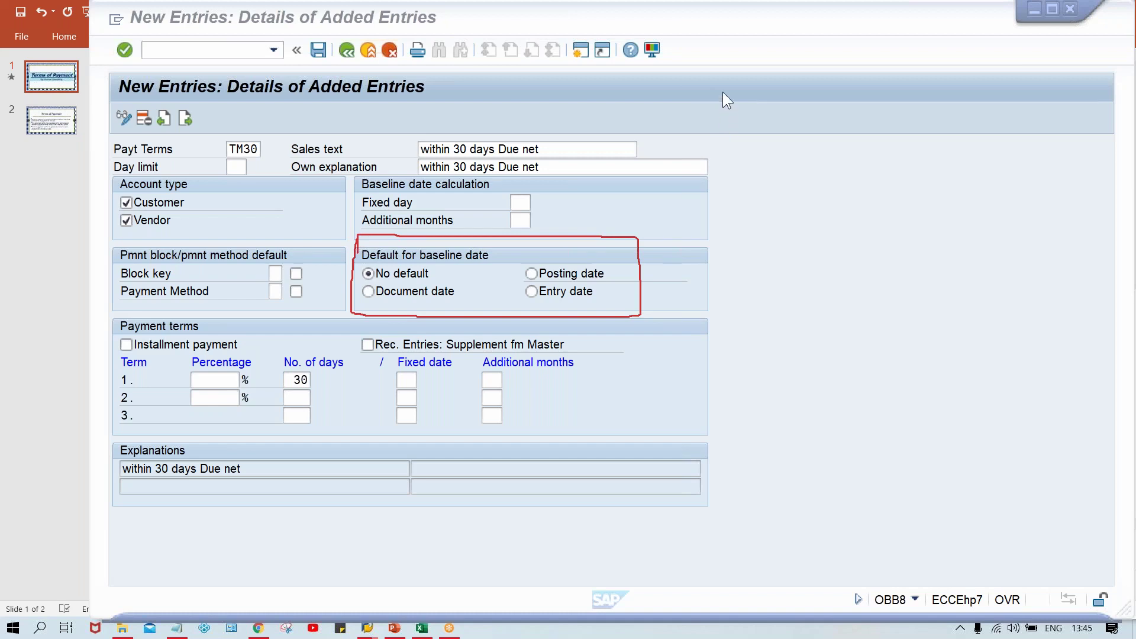
{"action": "left_click", "coordinate": [692, 89]}
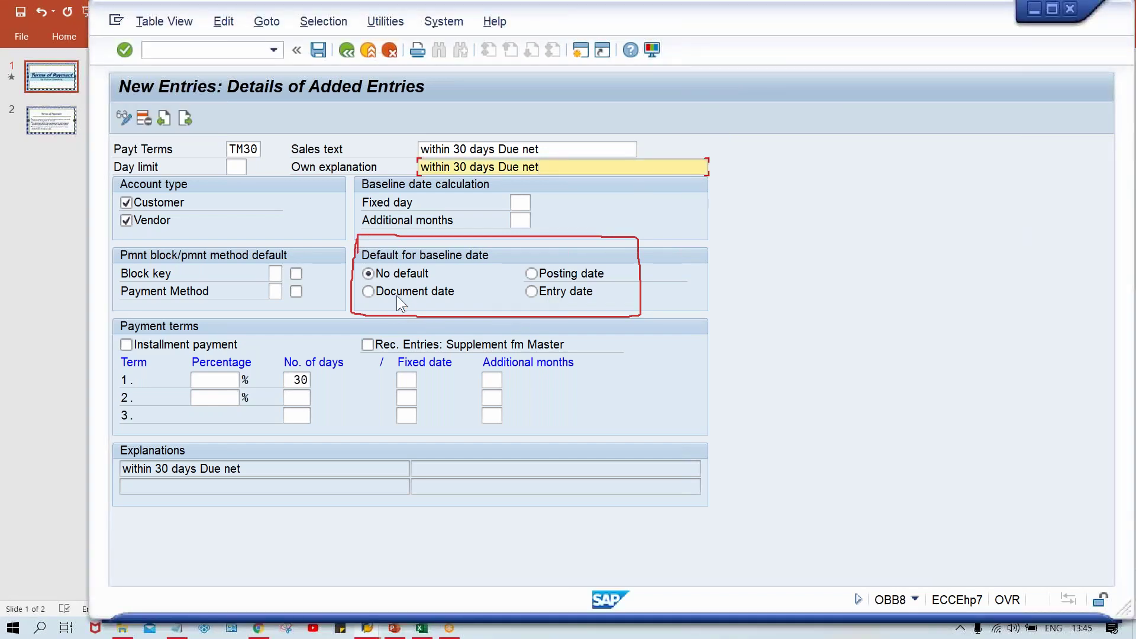
{"action": "left_click", "coordinate": [380, 274]}
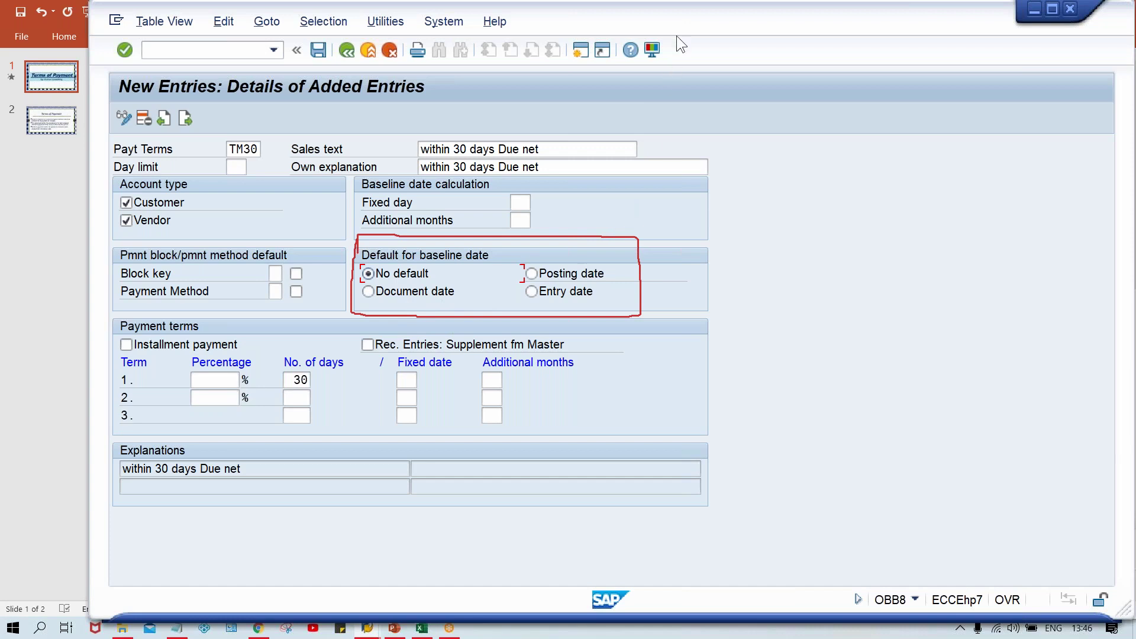
{"action": "left_click", "coordinate": [680, 11]}
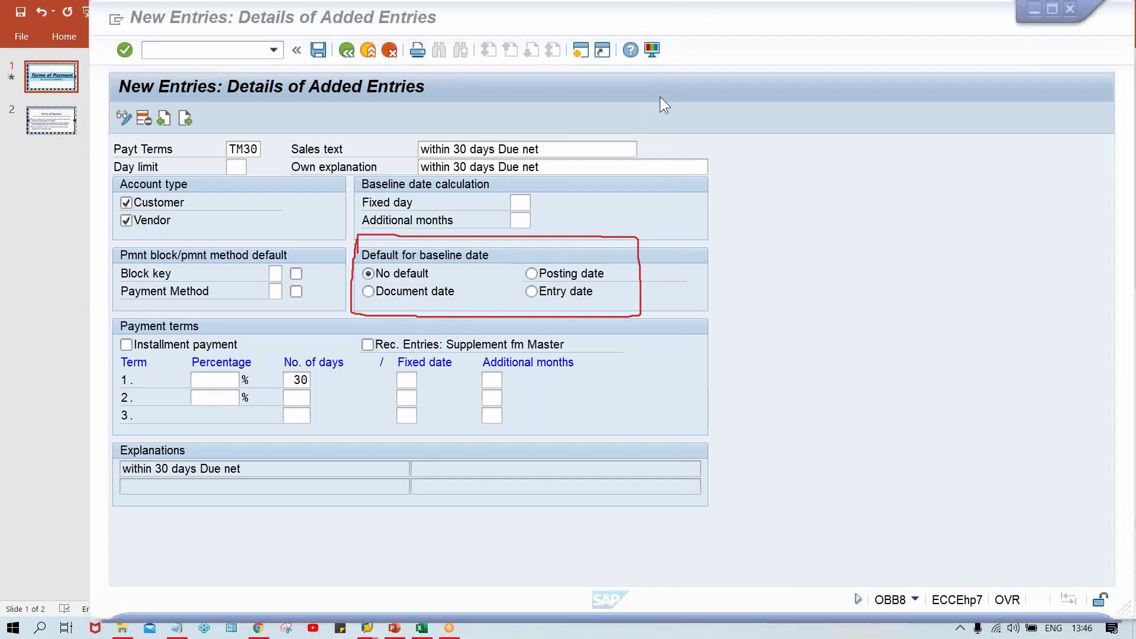
{"action": "key", "text": "Escape"}
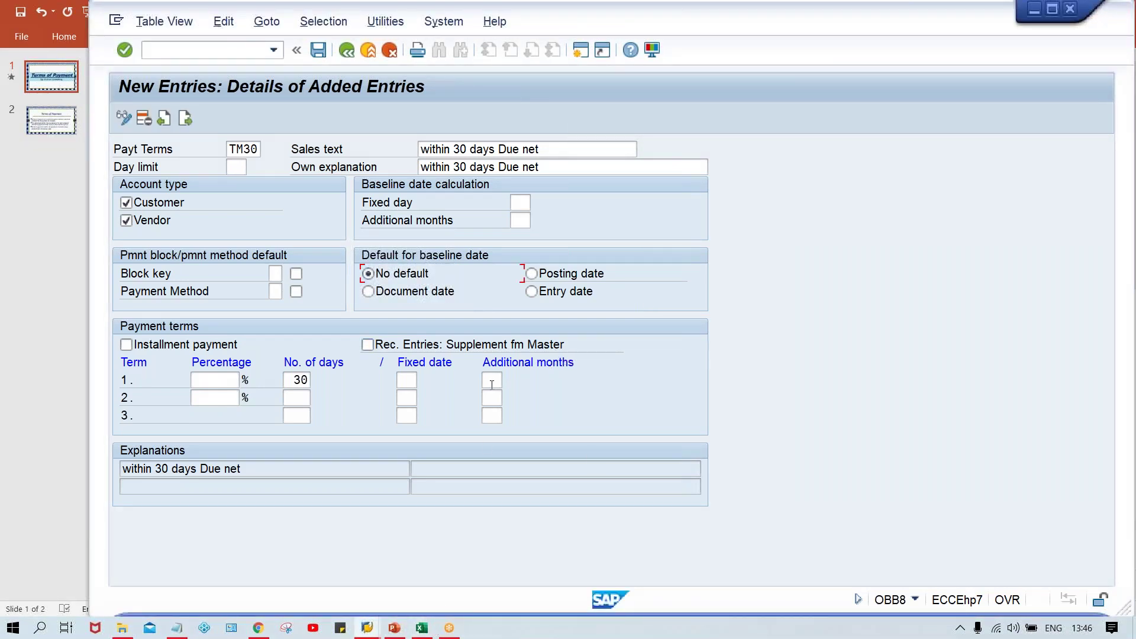
Save the new TM30 payment terms entry and confirm the customizing request
{"action": "key", "text": "ctrl+s"}
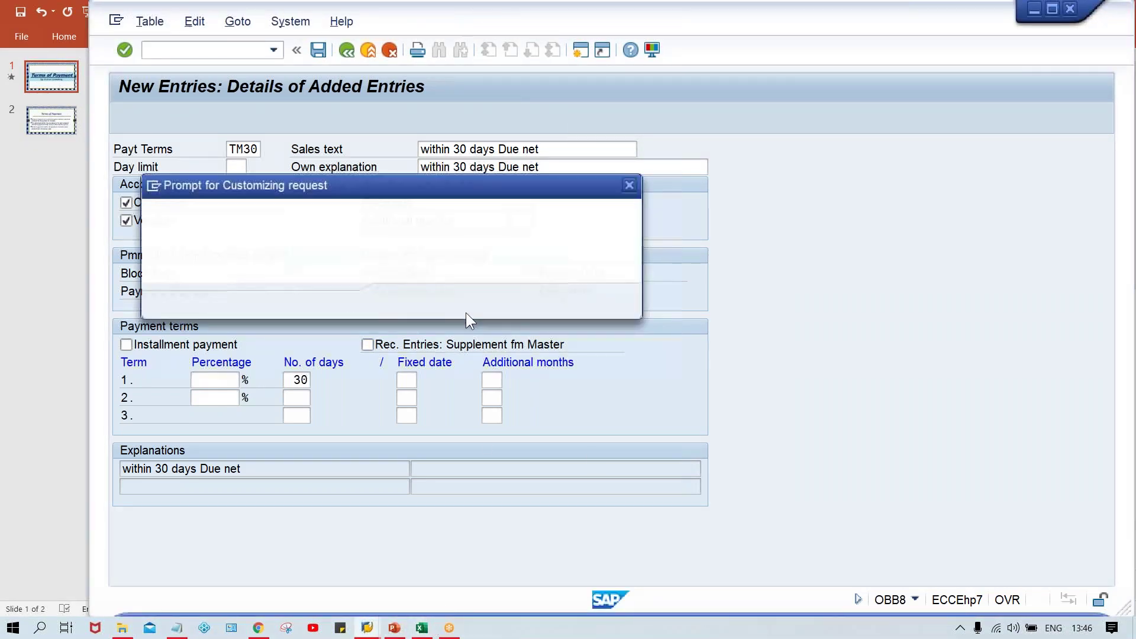
{"action": "left_click", "coordinate": [407, 303]}
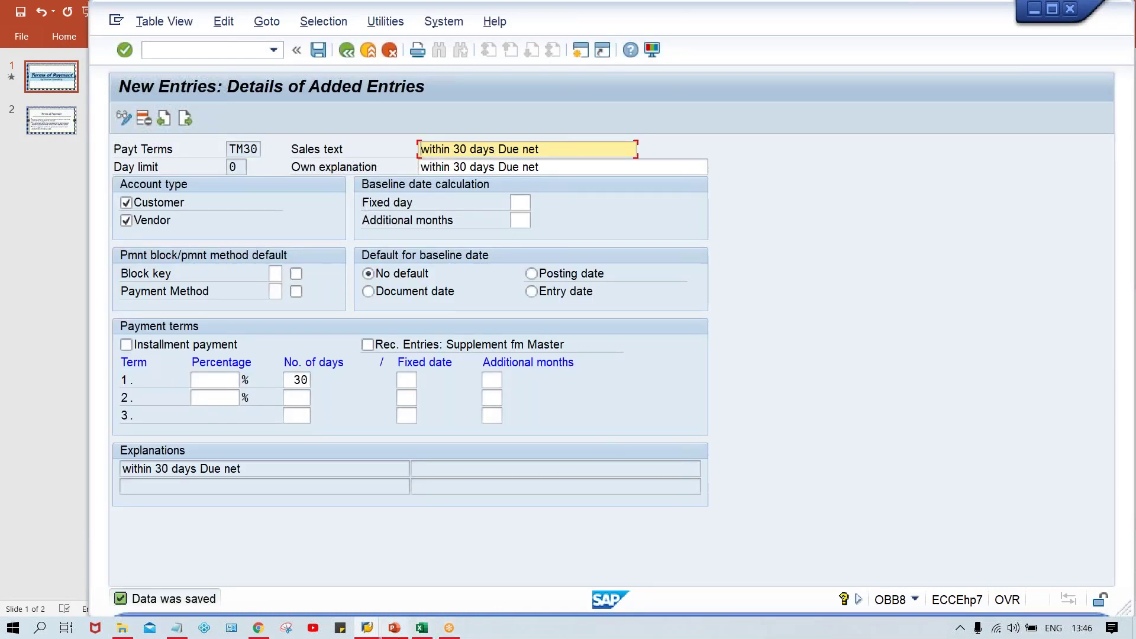
Switch to the Class workbook in Excel and enter the label IN.DT. in F12 and the date 01.08.2020 in G12
{"action": "mouse_move", "coordinate": [420, 630]}
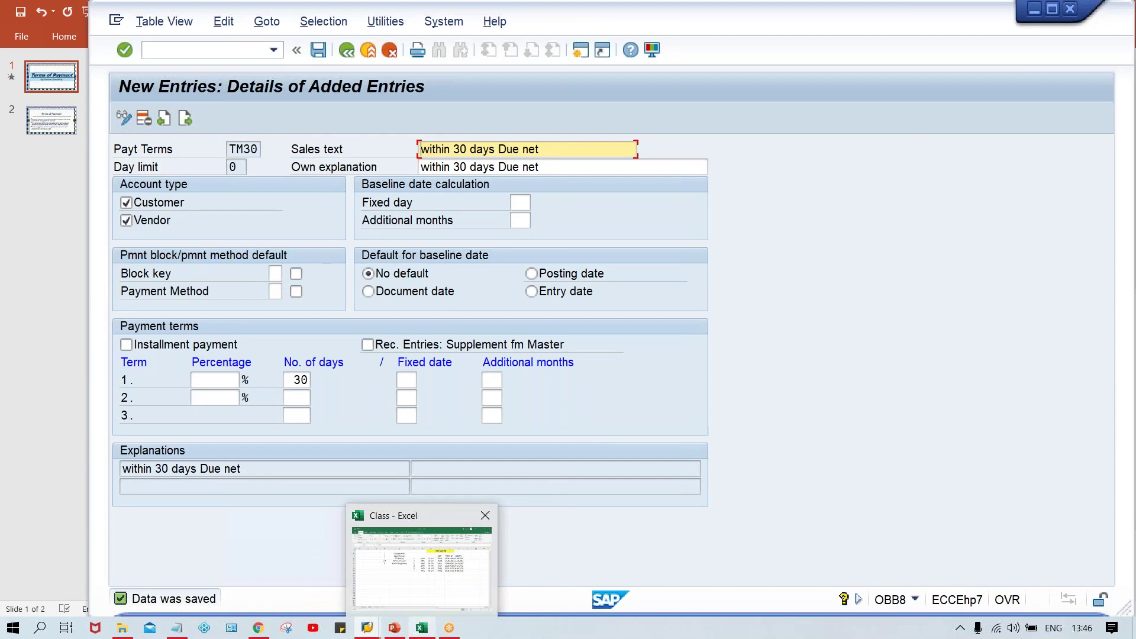
{"action": "left_click", "coordinate": [414, 591]}
{"action": "left_click", "coordinate": [461, 401]}
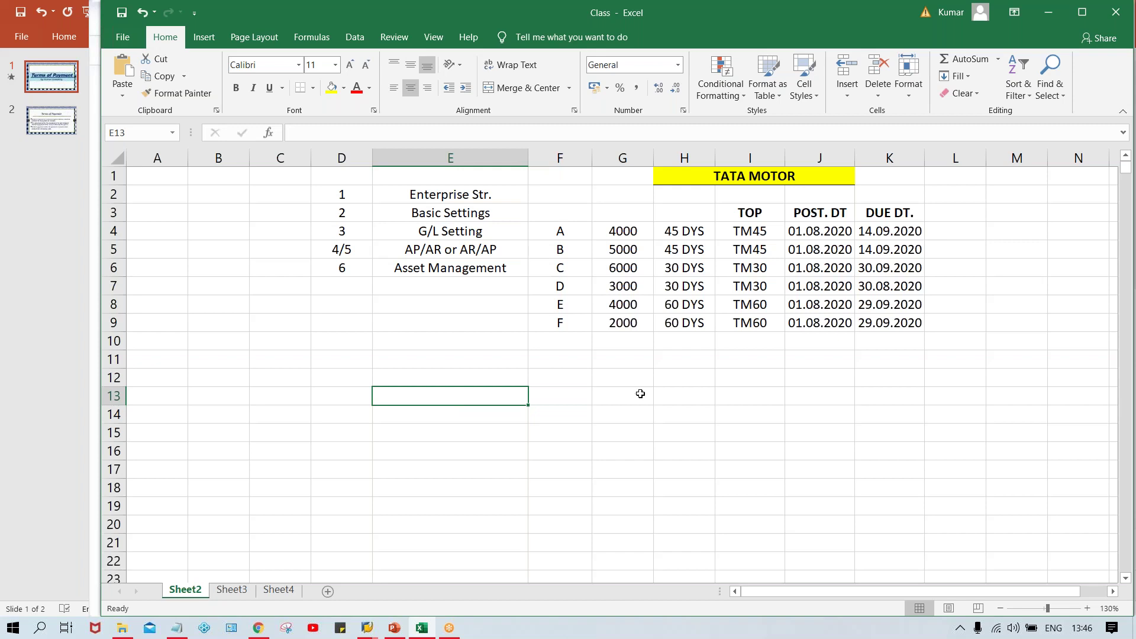
{"action": "left_click", "coordinate": [559, 377]}
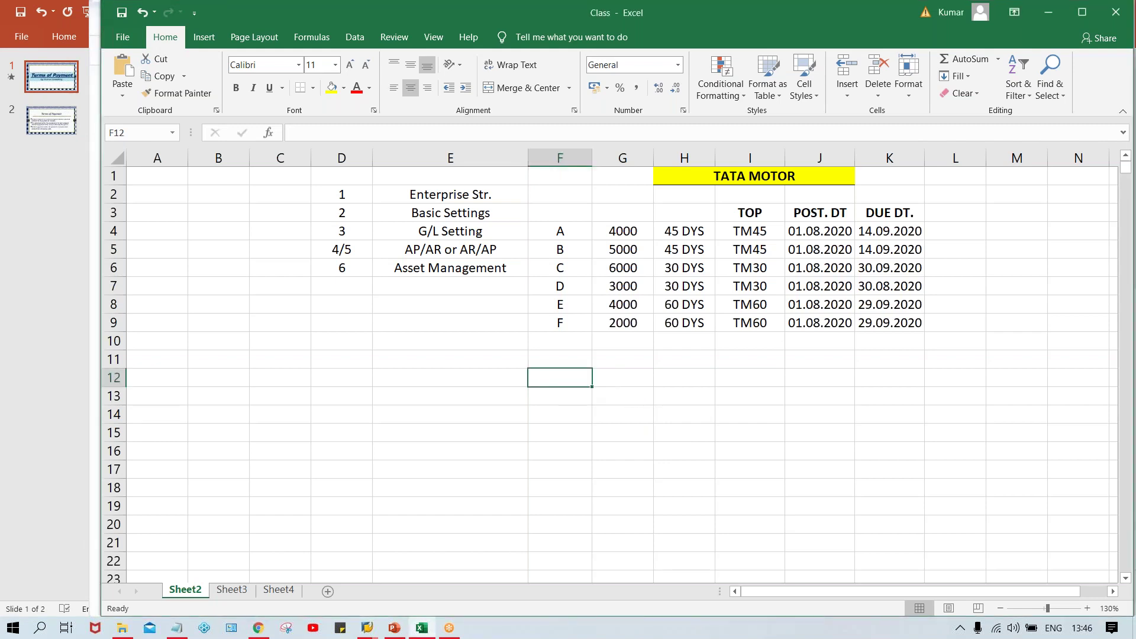
{"action": "type", "text": "IN"}
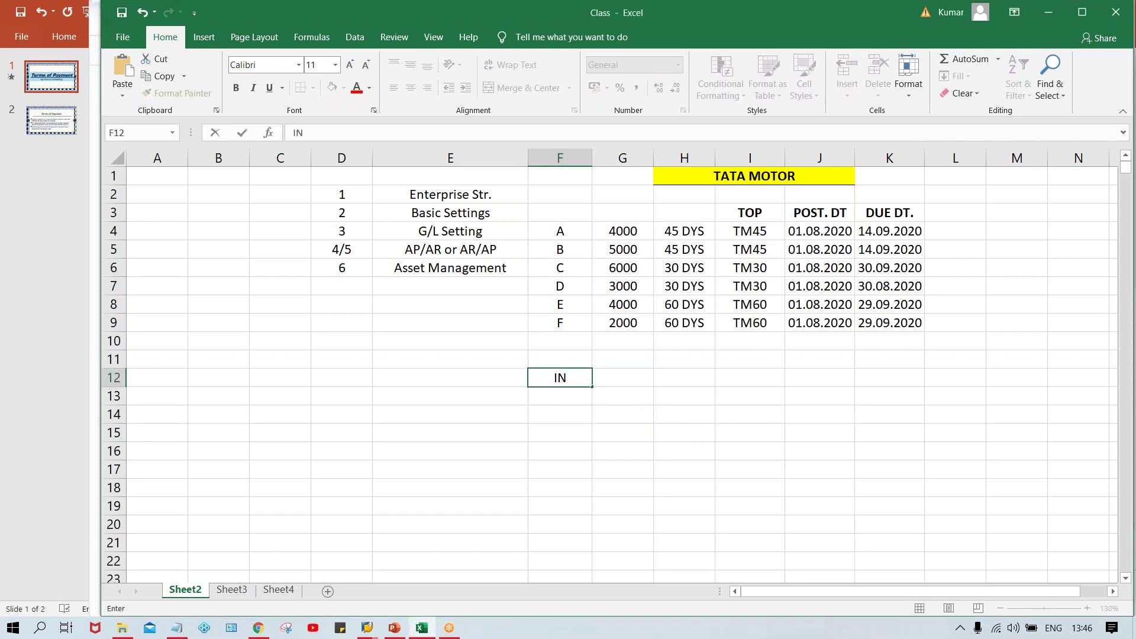
{"action": "type", "text": ".DT."}
{"action": "left_click", "coordinate": [645, 381]}
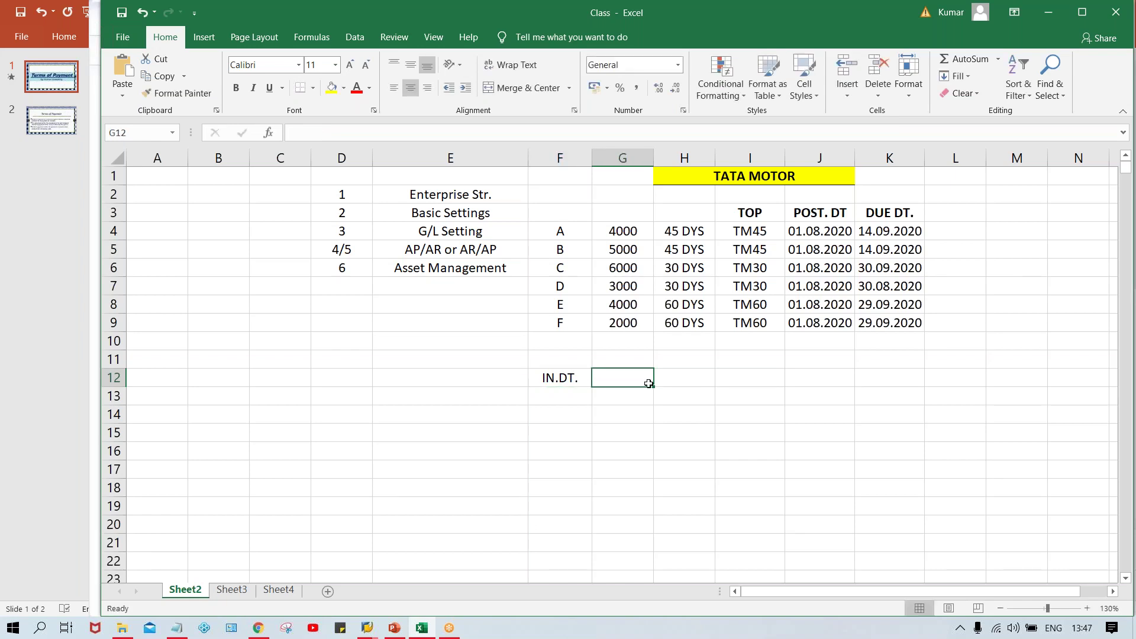
{"action": "type", "text": "01.08.2020"}
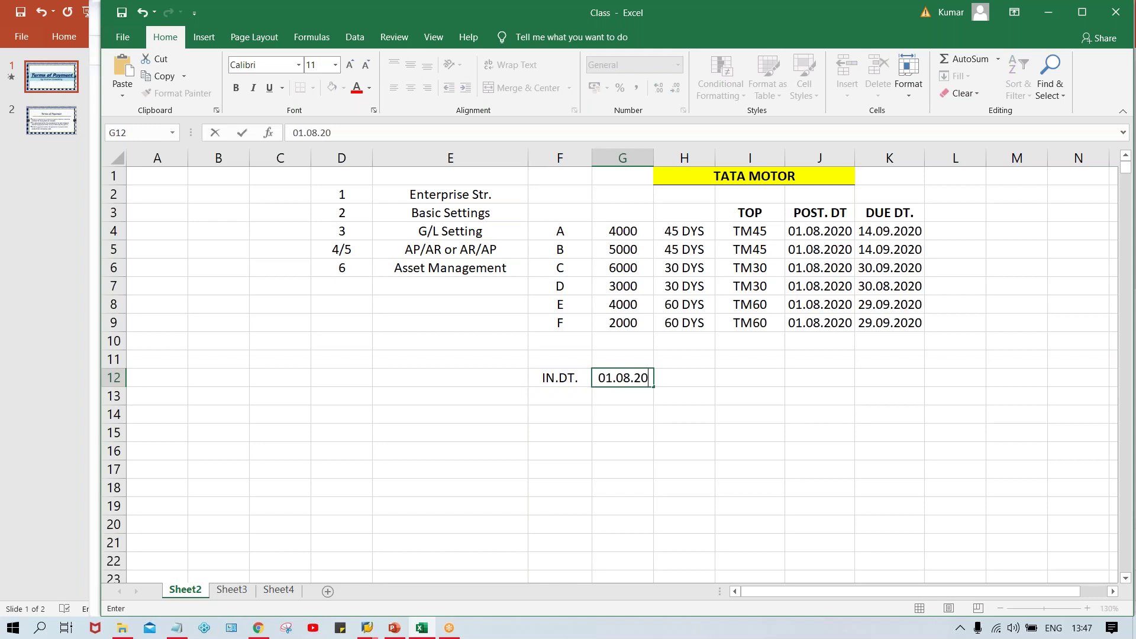
{"action": "key", "text": "Return"}
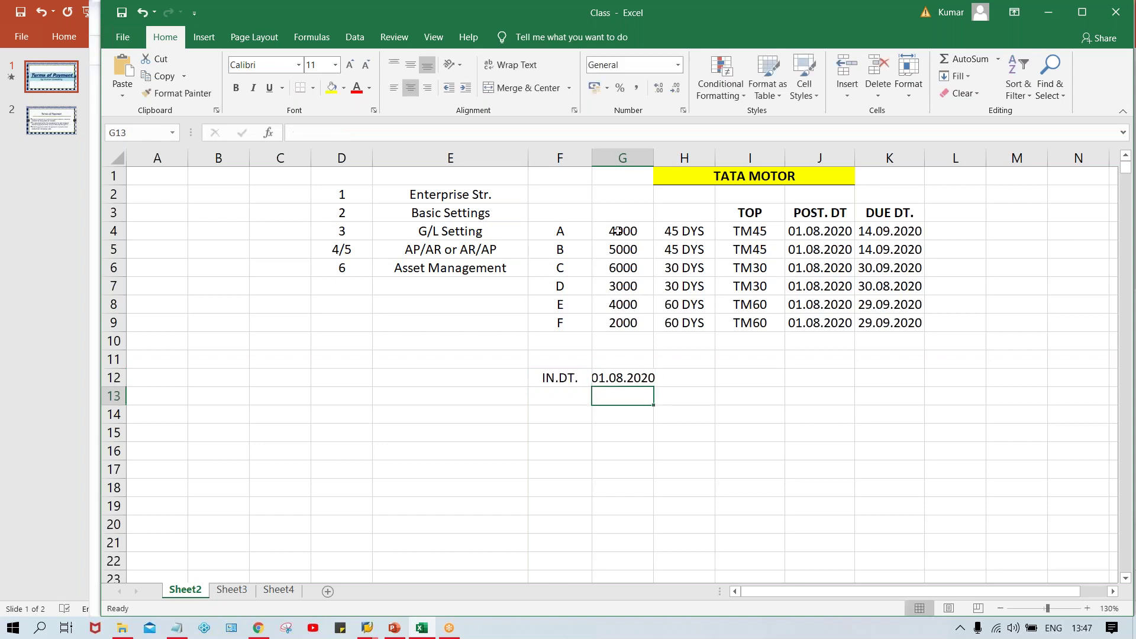
Autofit column G to its contents and widen column F to 11.00
{"action": "double_click", "coordinate": [649, 160]}
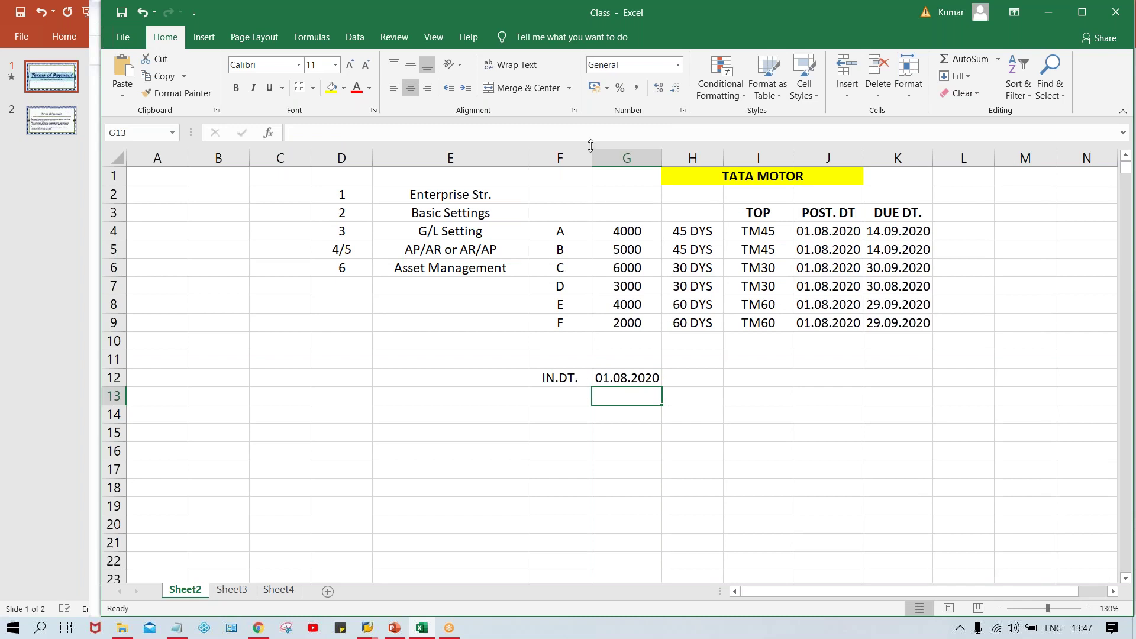
{"action": "left_click_drag", "start_coordinate": [592, 158], "coordinate": [609, 158]}
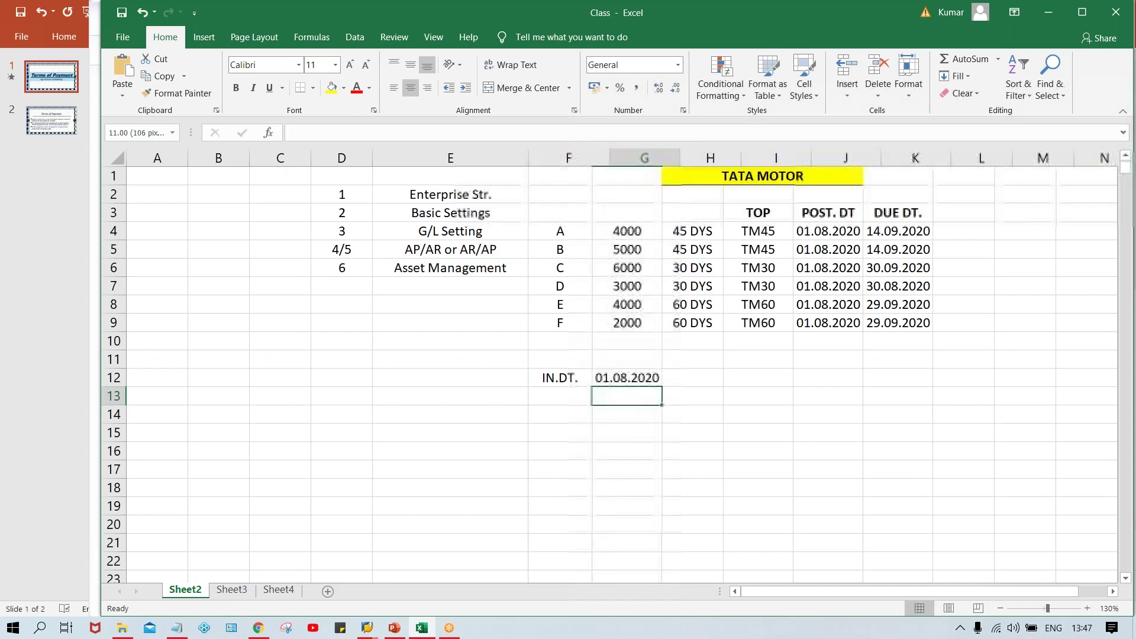
Change the label in F12 to "IN.DT/DC. DT." and widen column F slightly to fit it
{"action": "double_click", "coordinate": [601, 376]}
{"action": "key", "text": "BackSpace"}
{"action": "type", "text": "/D"}
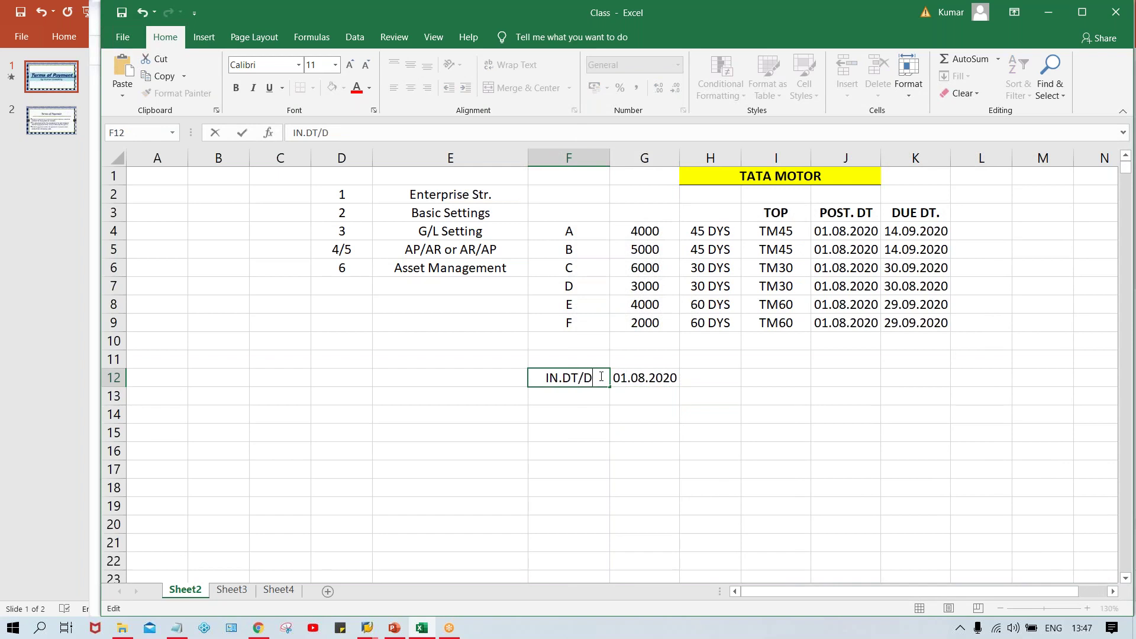
{"action": "type", "text": "D"}
{"action": "key", "text": "BackSpace"}
{"action": "type", "text": "C. DT"}
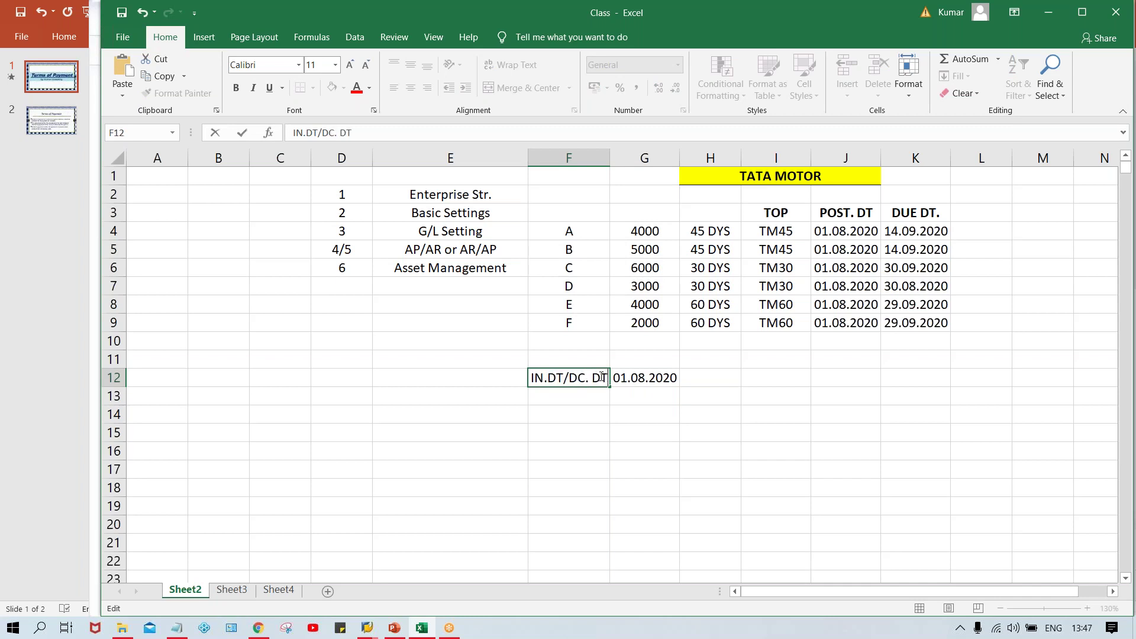
{"action": "type", "text": "."}
{"action": "key", "text": "Return"}
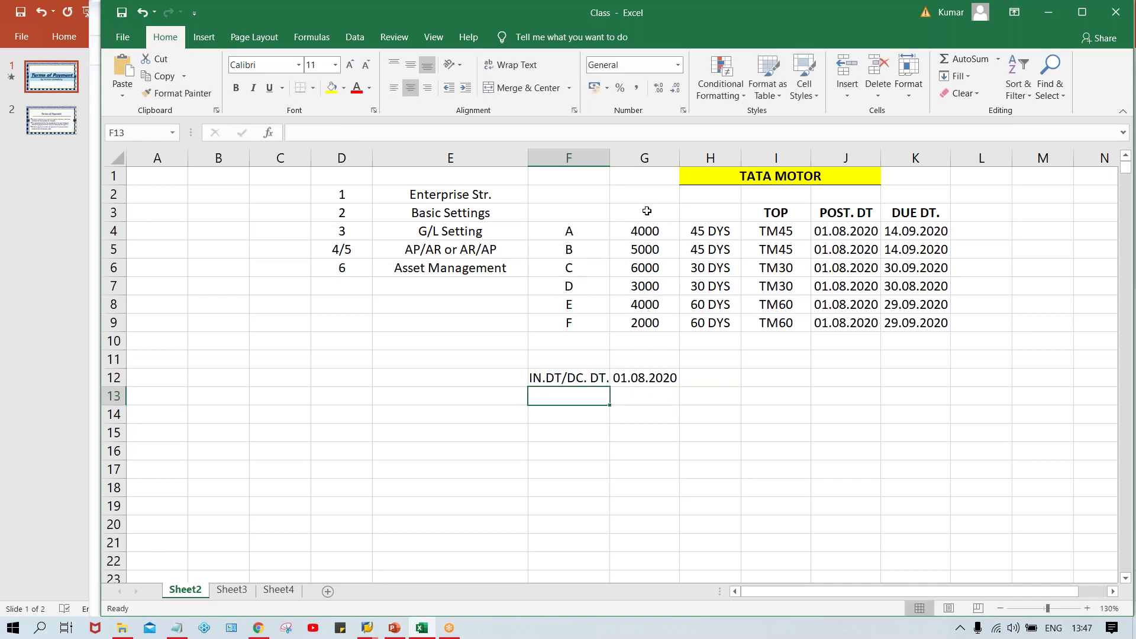
{"action": "left_click_drag", "start_coordinate": [610, 153], "coordinate": [613, 153]}
{"action": "left_click", "coordinate": [562, 372]}
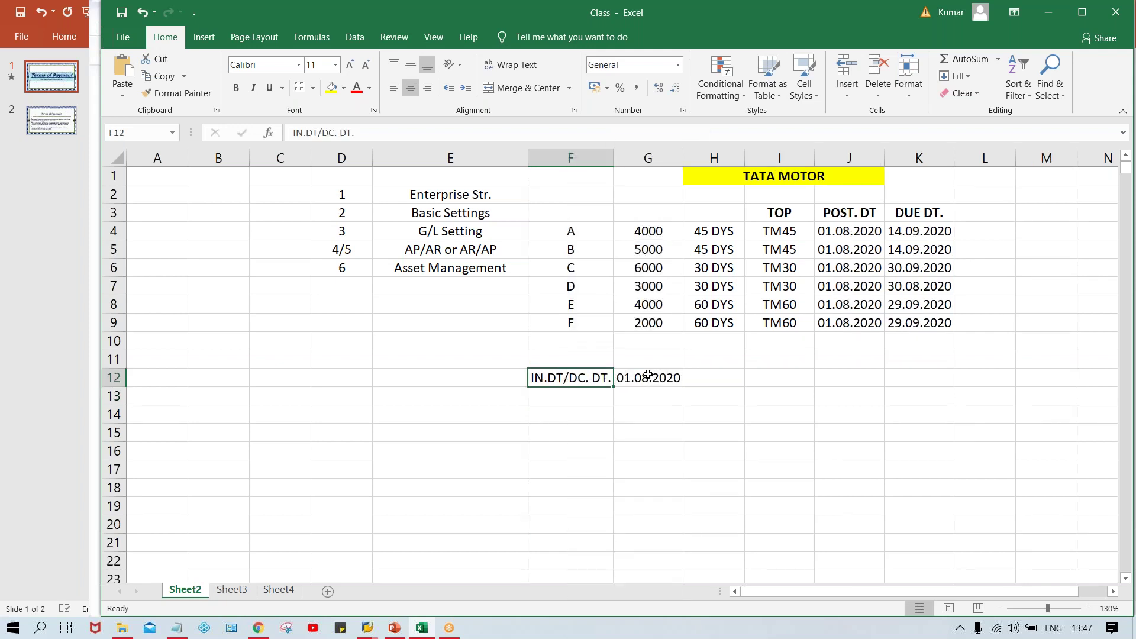
{"action": "left_click", "coordinate": [642, 376]}
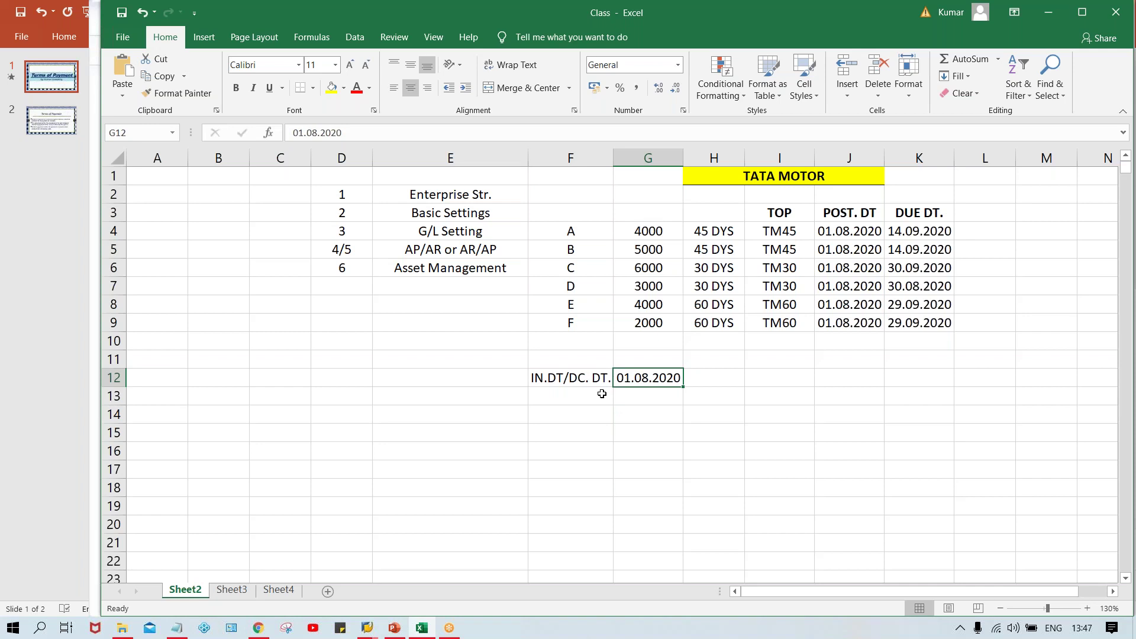
Enter the date 05.08.2020 in G13 and label it "POST. DT." in F13
{"action": "left_click", "coordinate": [630, 399]}
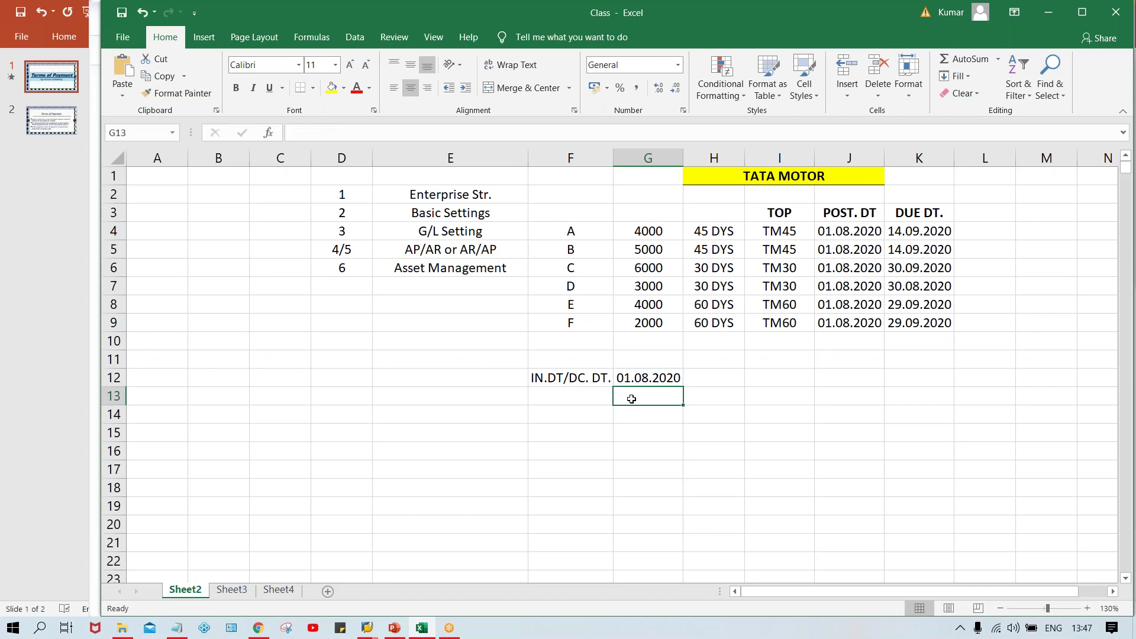
{"action": "type", "text": "05.08"}
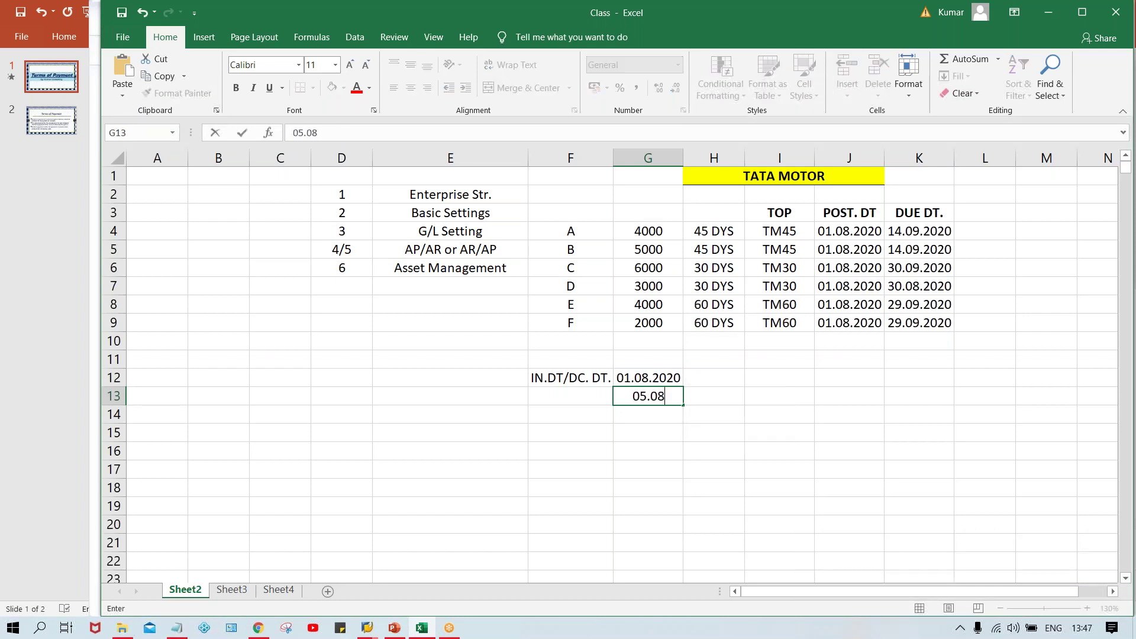
{"action": "type", "text": ".2020"}
{"action": "key", "text": "Return"}
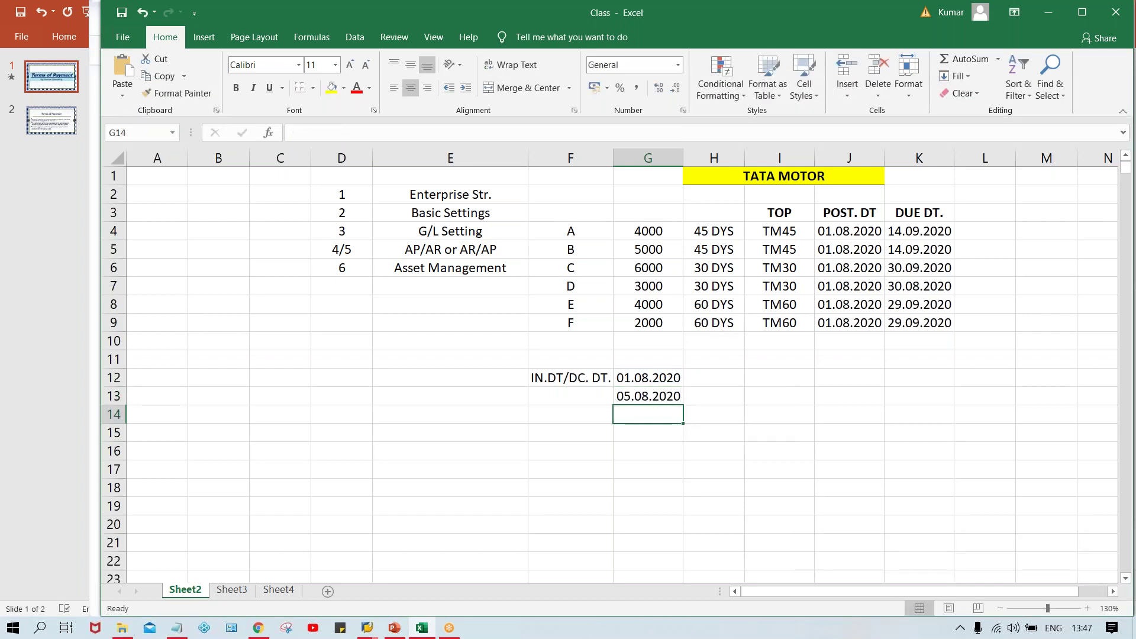
{"action": "left_click", "coordinate": [641, 400]}
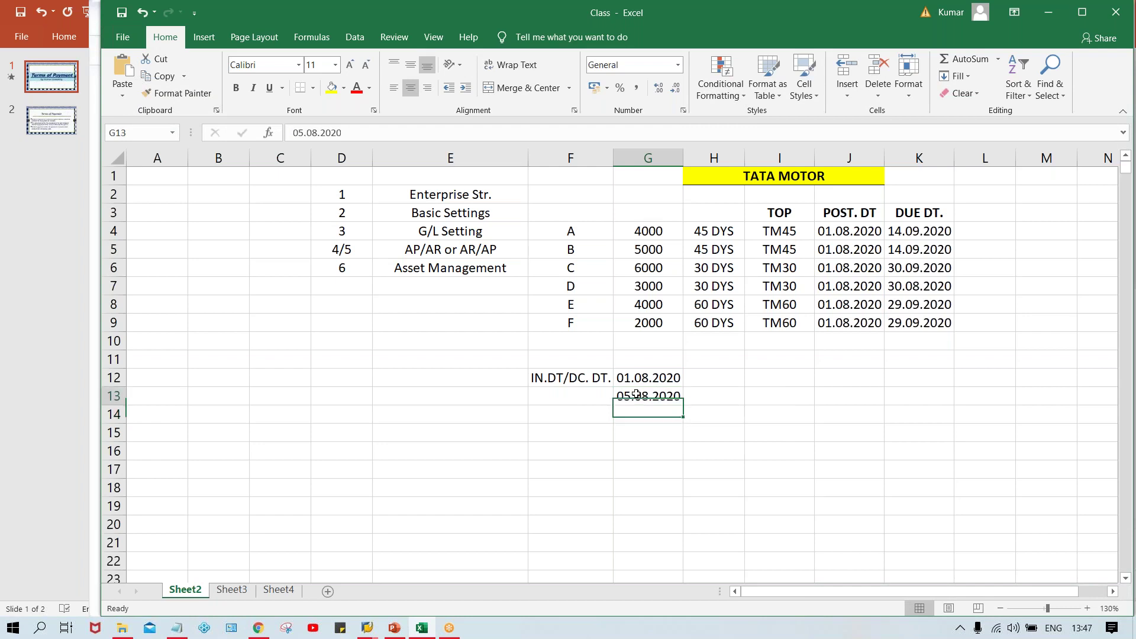
{"action": "left_click", "coordinate": [562, 392]}
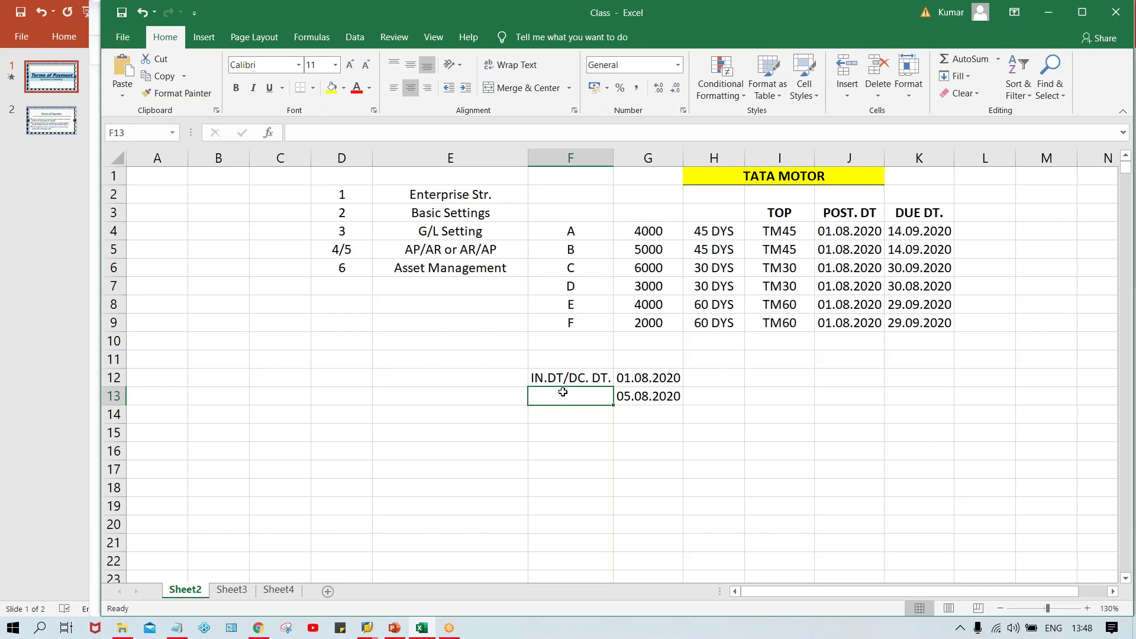
{"action": "type", "text": "POST"}
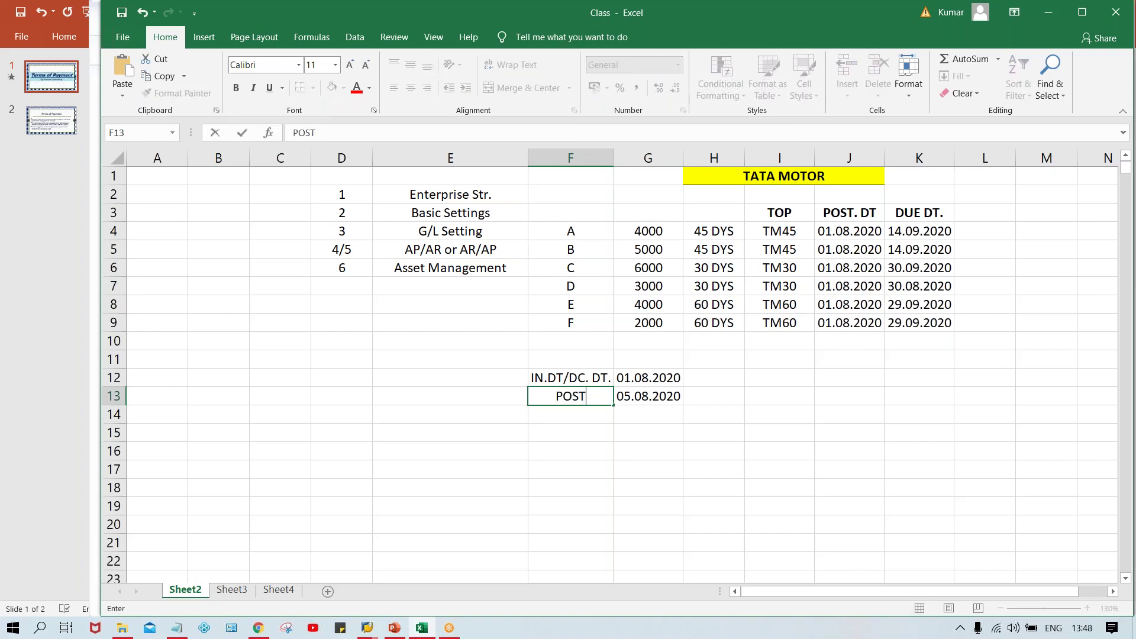
{"action": "type", "text": ". DT."}
{"action": "key", "text": "Return"}
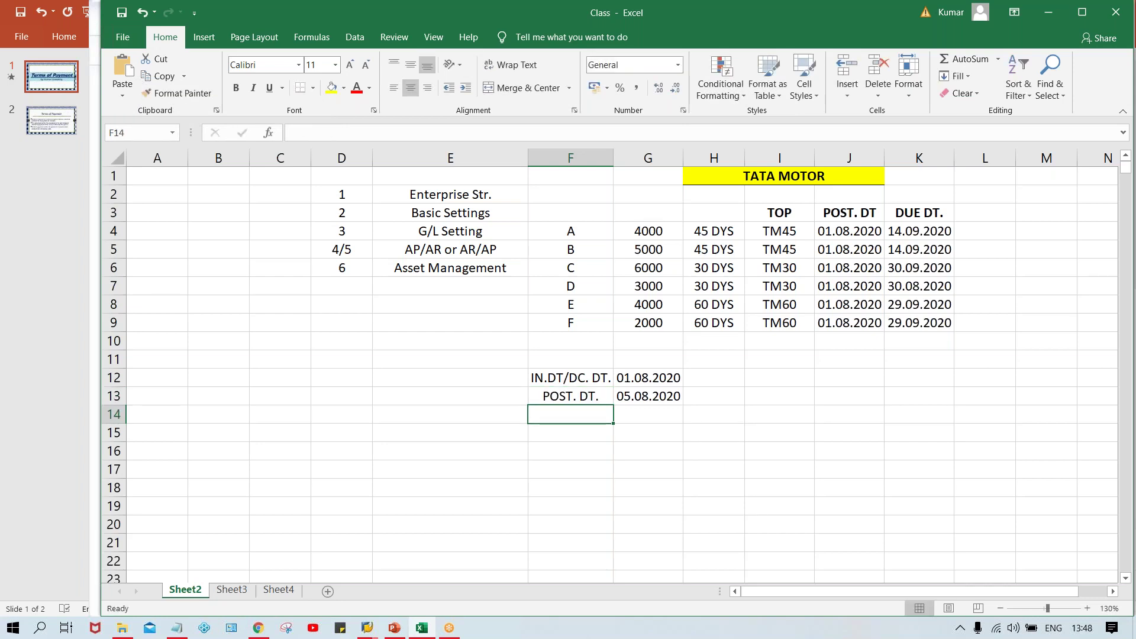
{"action": "left_click", "coordinate": [587, 402]}
{"action": "left_click", "coordinate": [650, 398]}
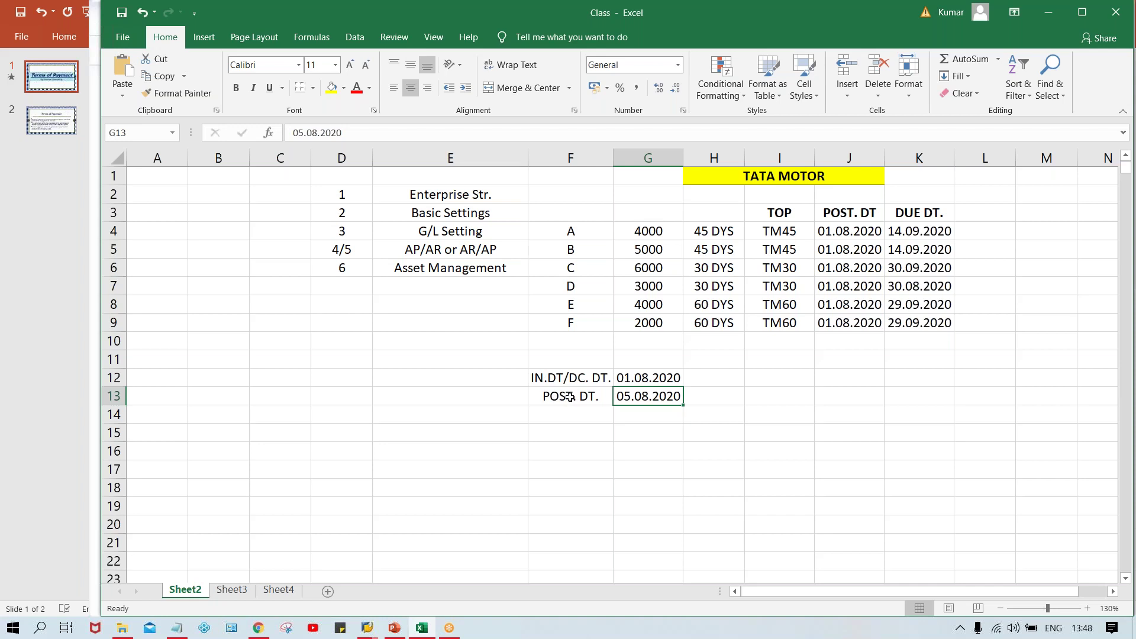
{"action": "left_click", "coordinate": [570, 397]}
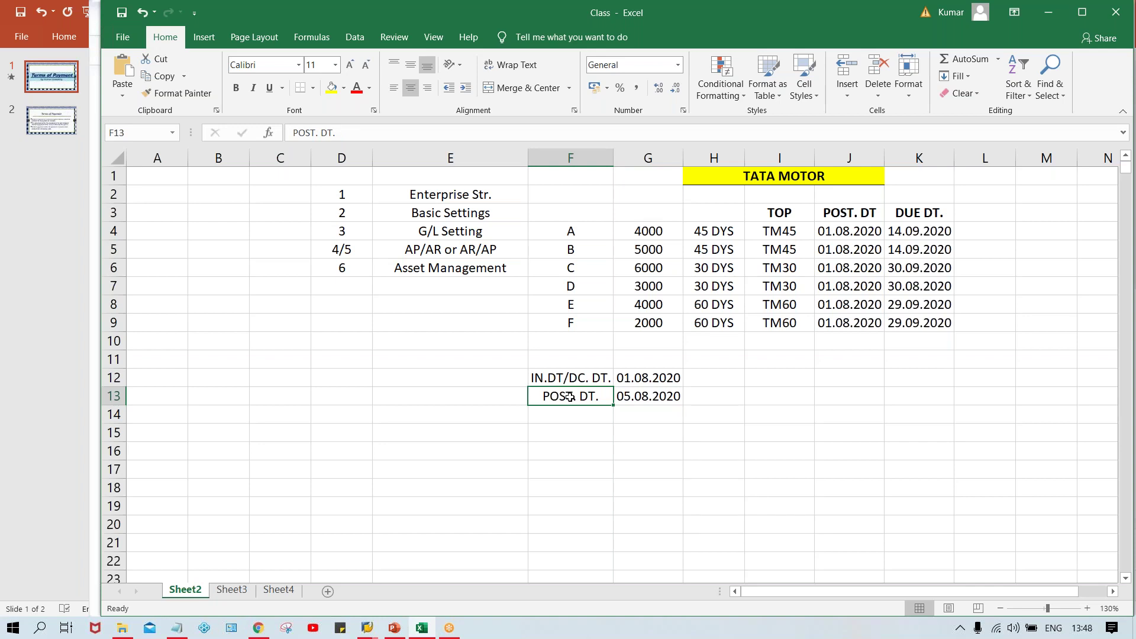
Enter the date 06.08.2020 in G14 and label it "ENTRY DT." in F14
{"action": "key", "text": "Down"}
{"action": "key", "text": "Right"}
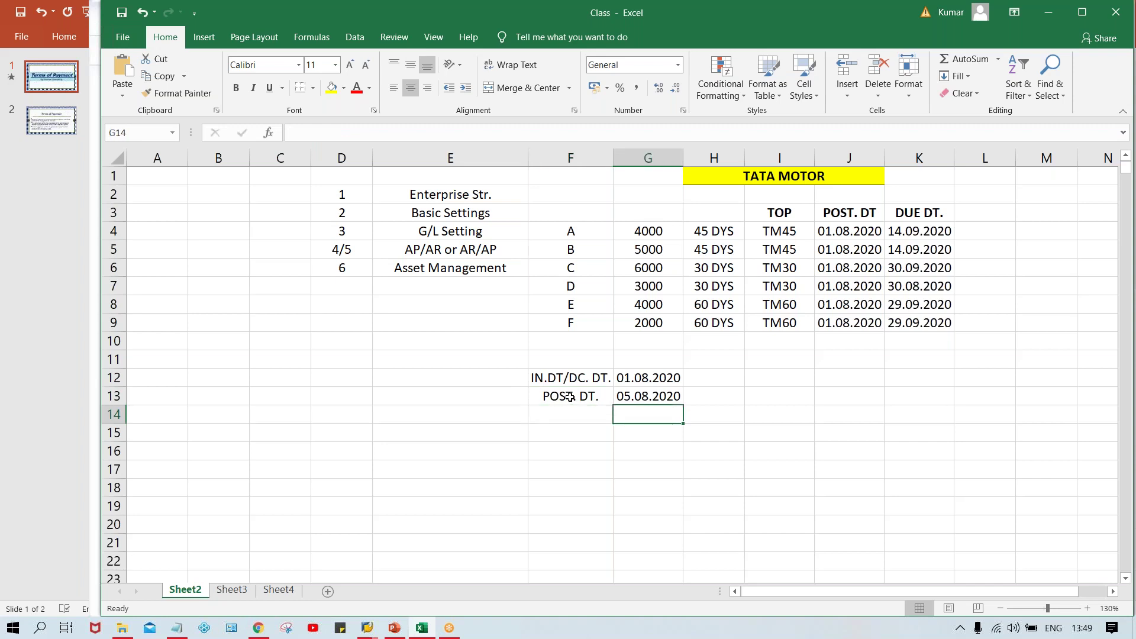
{"action": "type", "text": "06.08.2020"}
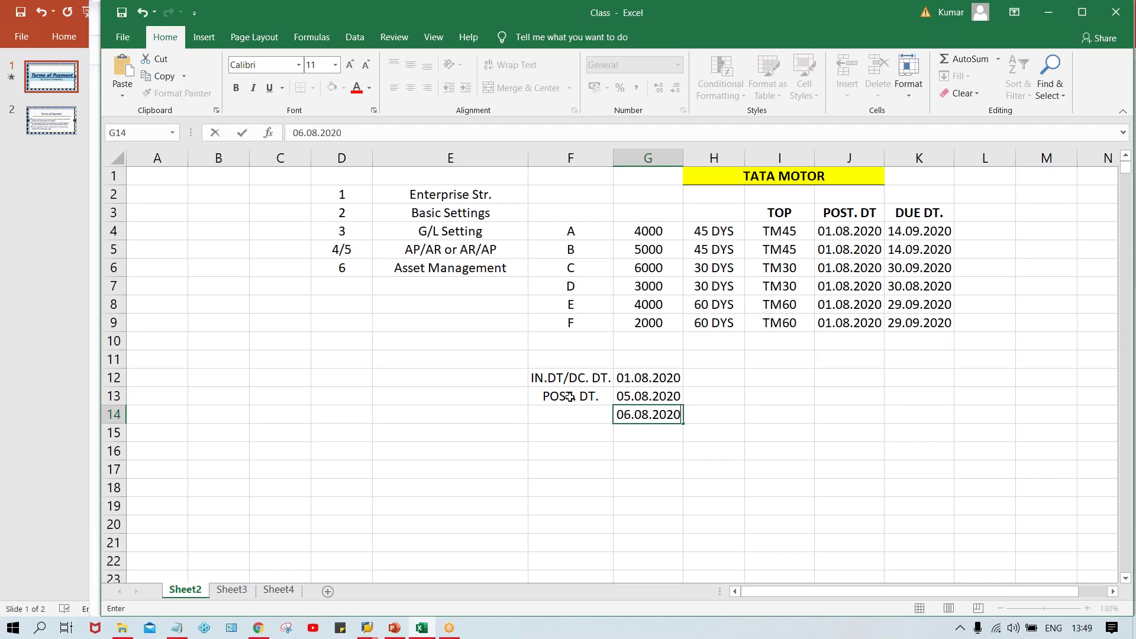
{"action": "left_click", "coordinate": [567, 414]}
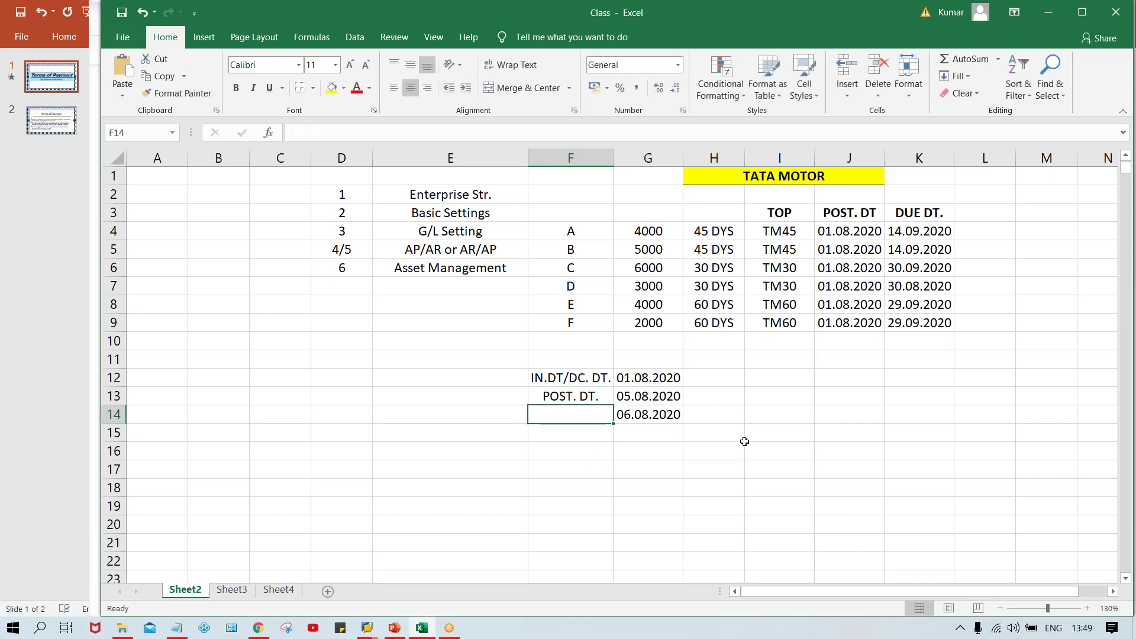
{"action": "type", "text": "ENTR"}
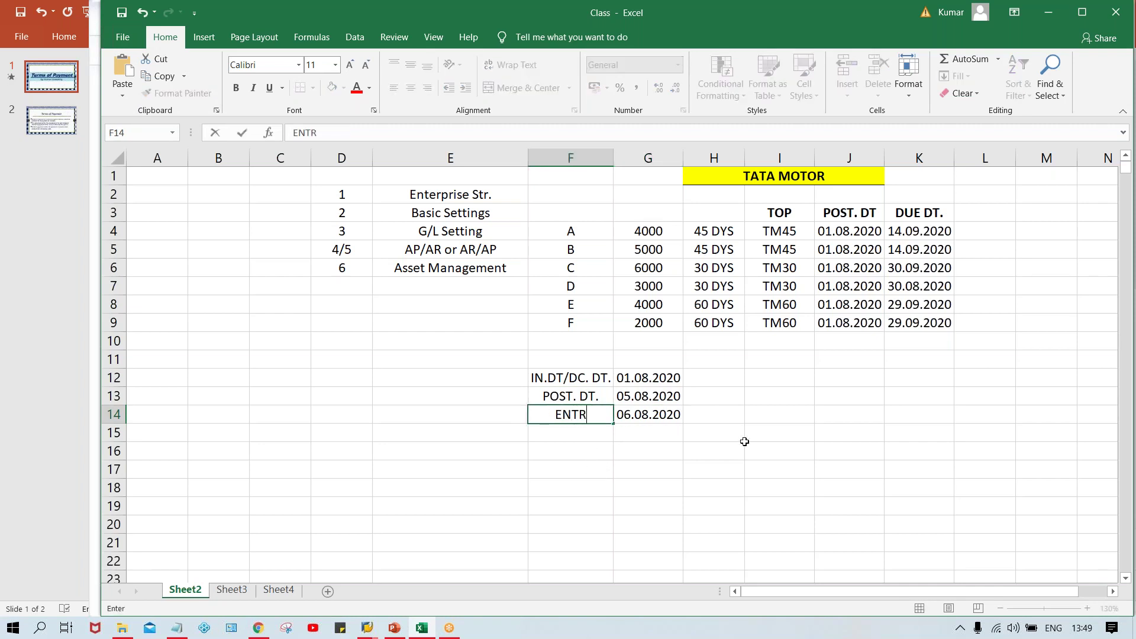
{"action": "type", "text": "Y DT."}
{"action": "key", "text": "Return"}
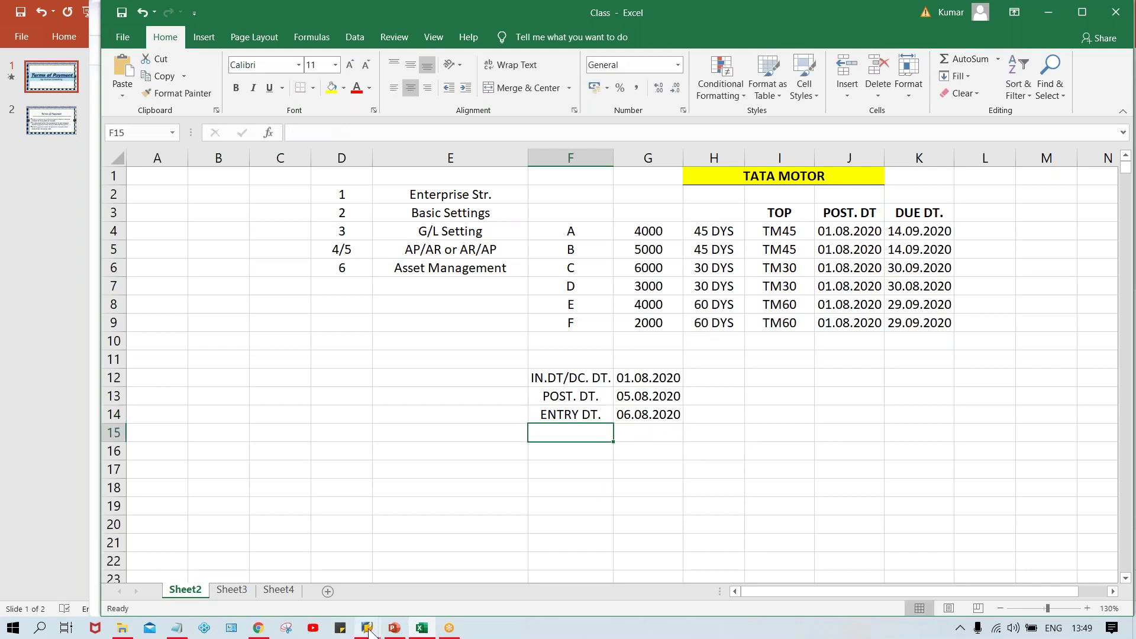
Switch to SAP, open a new session beside the TM30 payment terms entry and start transaction FB60
{"action": "mouse_move", "coordinate": [367, 627]}
{"action": "left_click", "coordinate": [453, 559]}
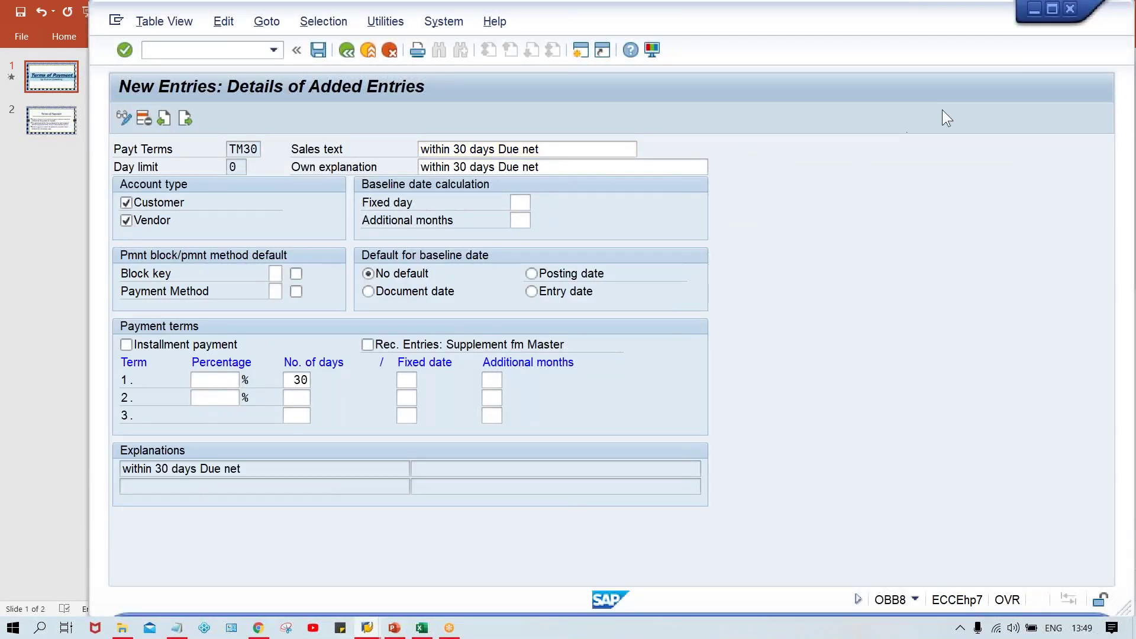
{"action": "key", "text": "ctrl+n"}
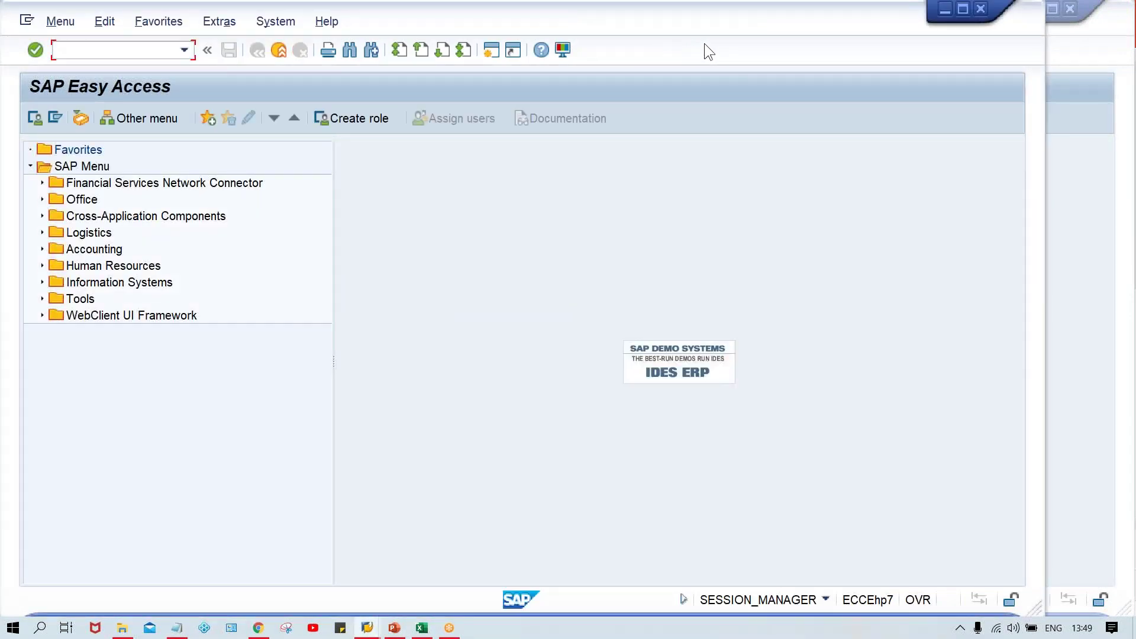
{"action": "left_click_drag", "start_coordinate": [651, 23], "coordinate": [739, 28]}
{"action": "left_click", "coordinate": [238, 59]}
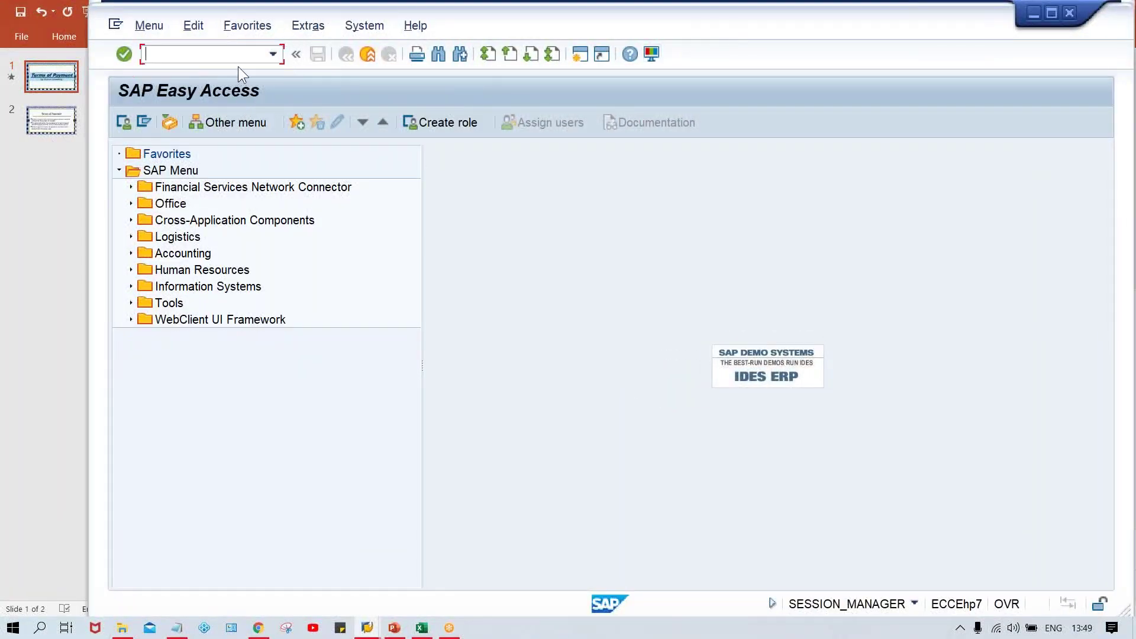
{"action": "type", "text": "FB60"}
{"action": "key", "text": "Return"}
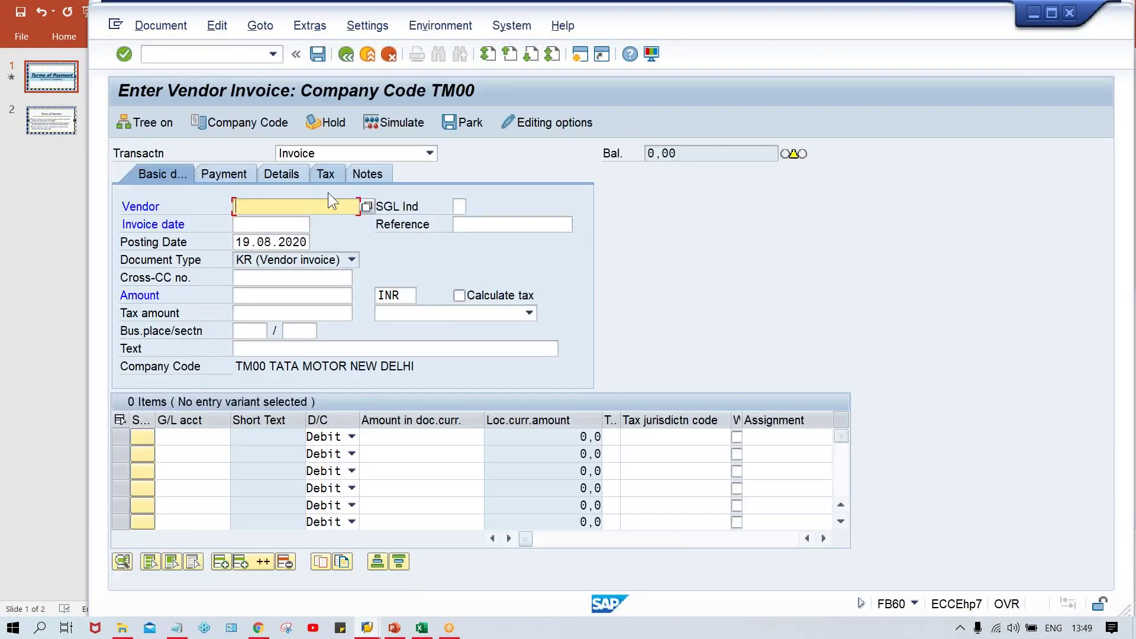
Choose the first suggested vendor for the invoice and enter the invoice date 01.08.2020
{"action": "left_click", "coordinate": [268, 208]}
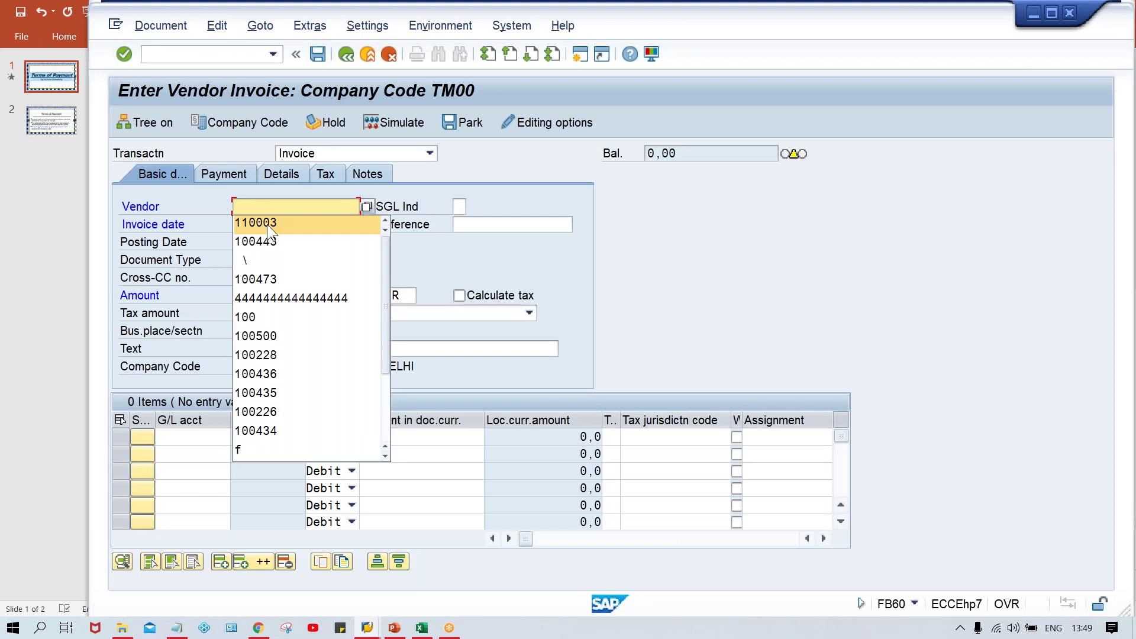
{"action": "left_click", "coordinate": [268, 224]}
{"action": "left_click", "coordinate": [271, 225]}
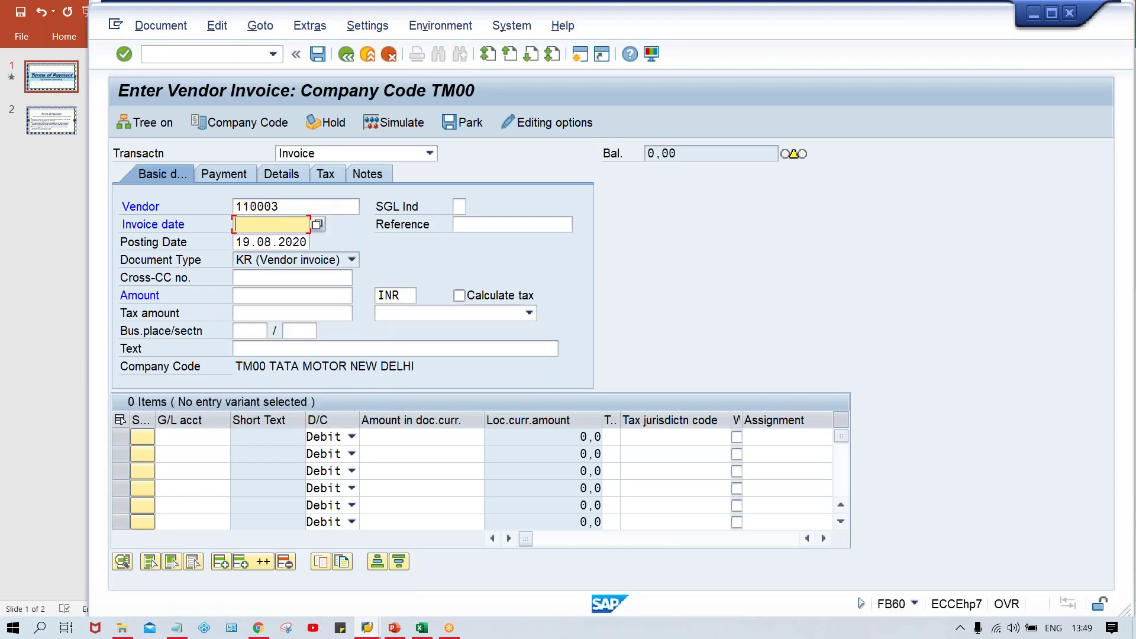
{"action": "type", "text": "01"}
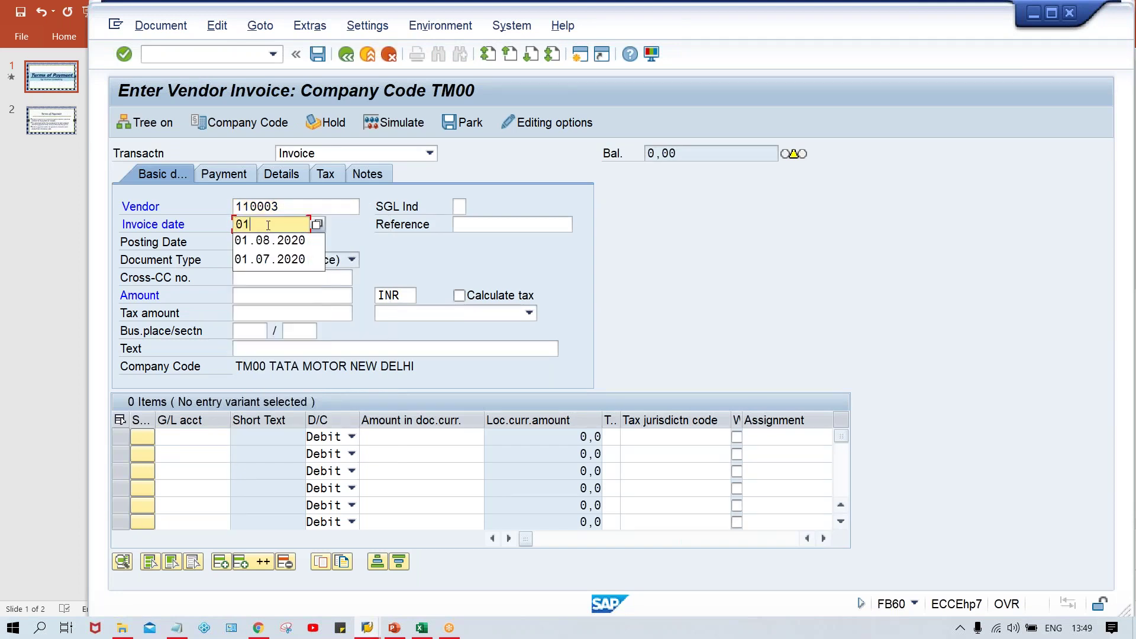
{"action": "type", "text": ".08.2020"}
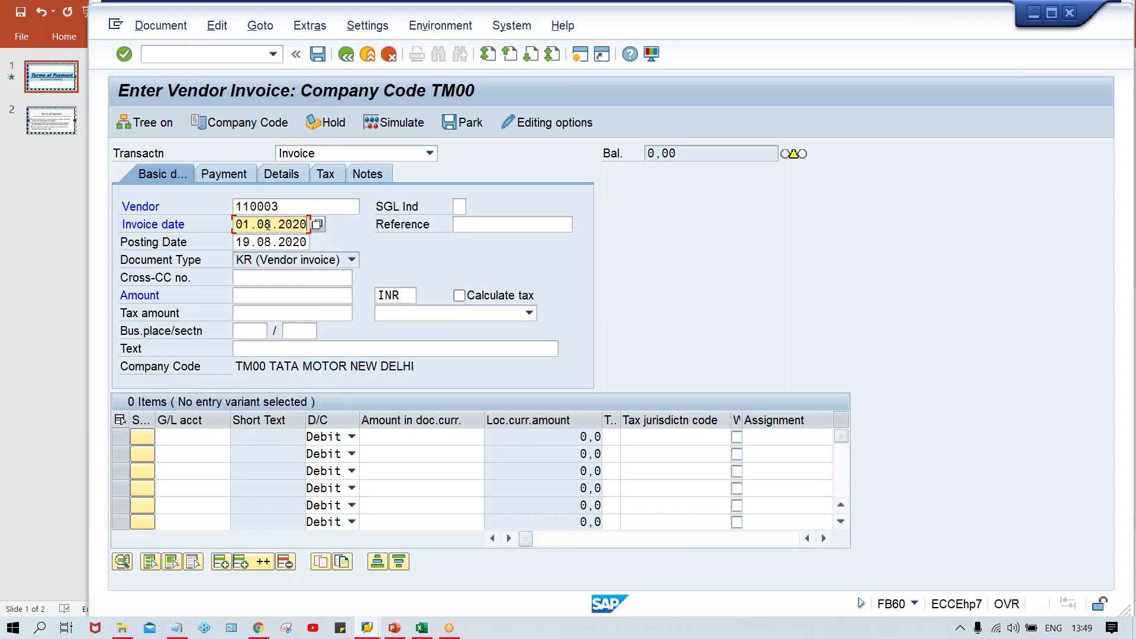
Set the vendor invoice's posting date to 05.08.2020 and check it against the invoice date
{"action": "key", "text": "Tab"}
{"action": "key", "text": "Tab"}
{"action": "key", "text": "Tab"}
{"action": "key", "text": "Tab"}
{"action": "key", "text": "shift+Tab"}
{"action": "key", "text": "shift+Tab"}
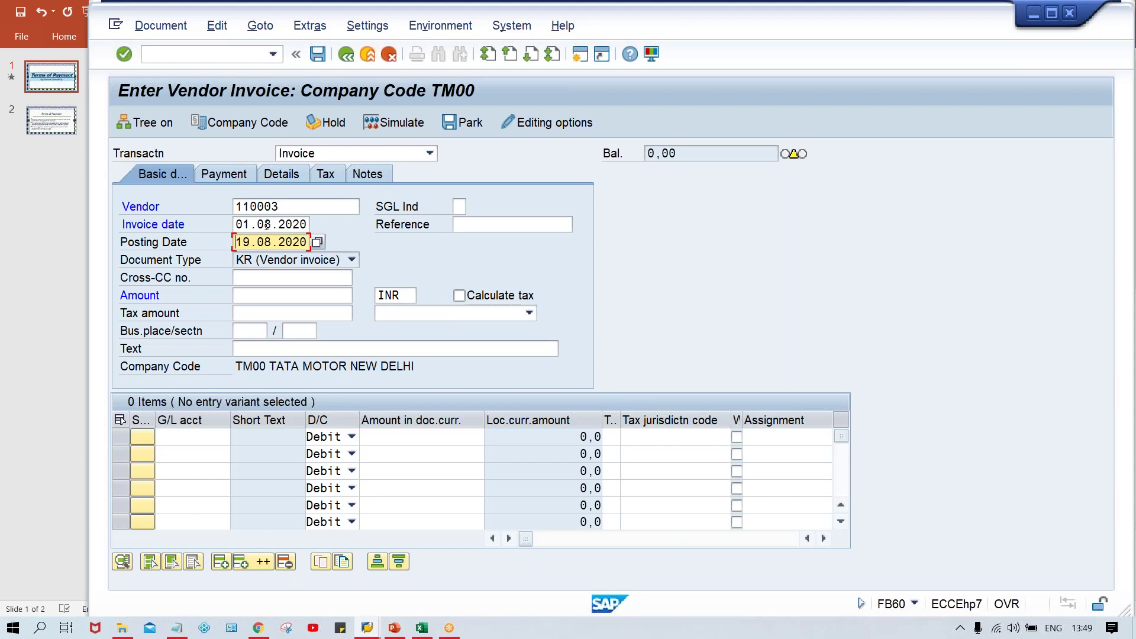
{"action": "type", "text": "05"}
{"action": "left_click", "coordinate": [256, 222]}
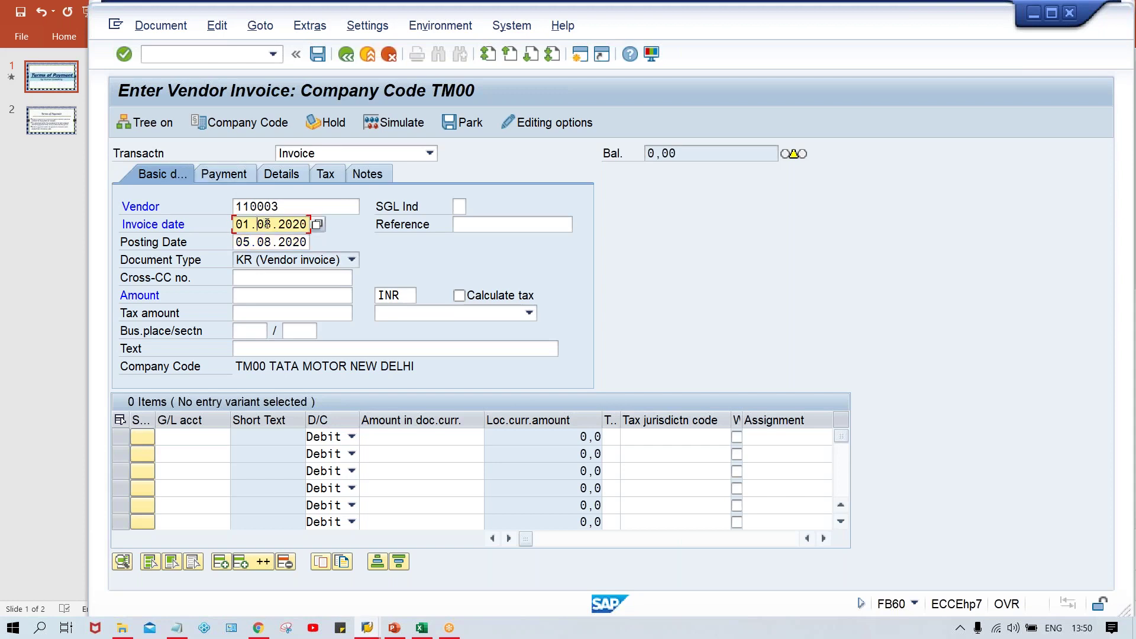
{"action": "left_click", "coordinate": [278, 239]}
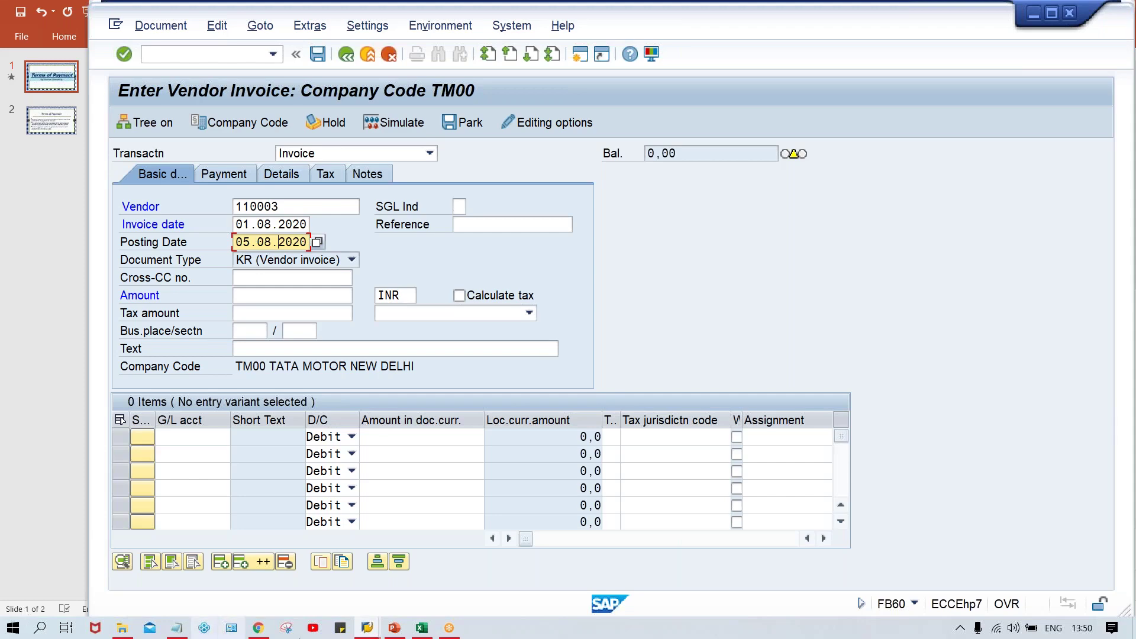
Switch to the Class workbook in Excel and examine the document, posting and entry date rows, cells F12 to G14
{"action": "left_click", "coordinate": [421, 627]}
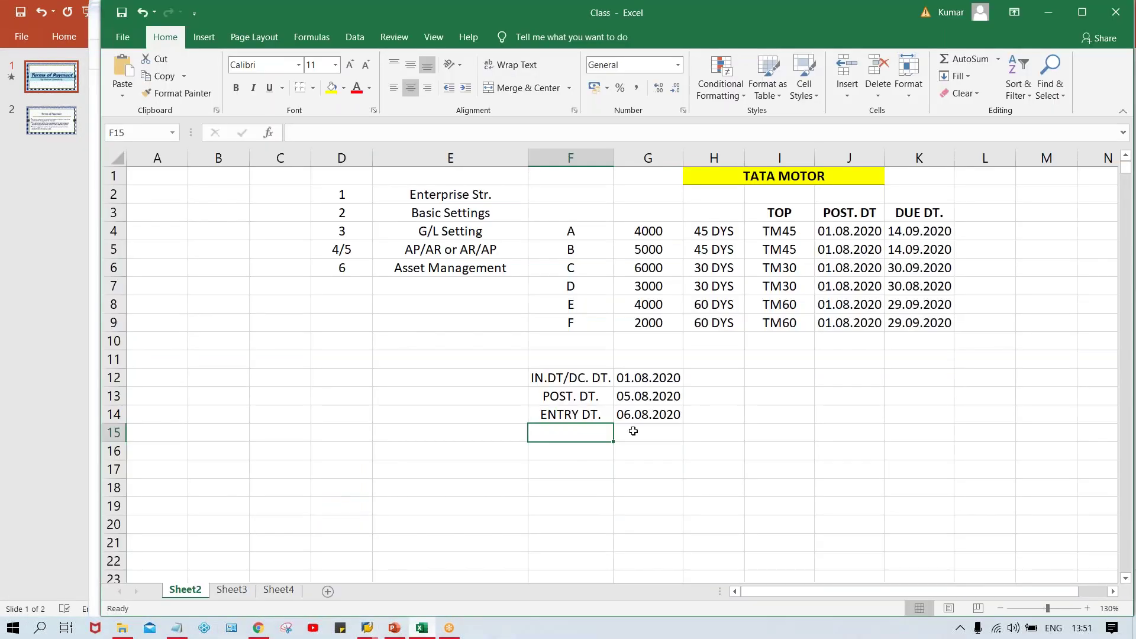
{"action": "left_click", "coordinate": [575, 402]}
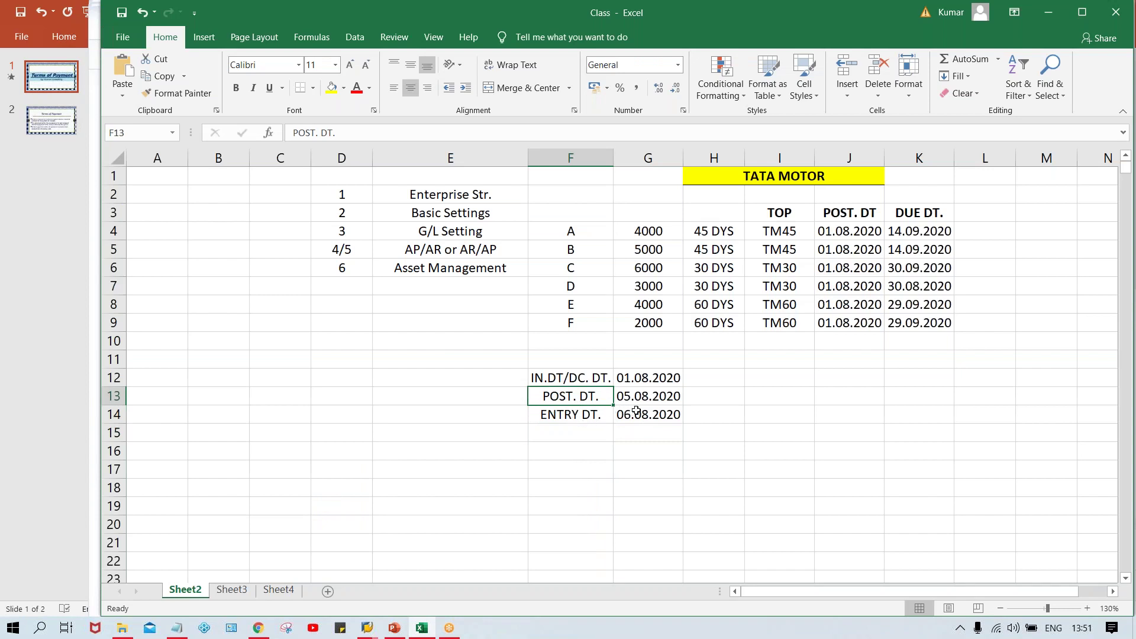
{"action": "left_click", "coordinate": [640, 414]}
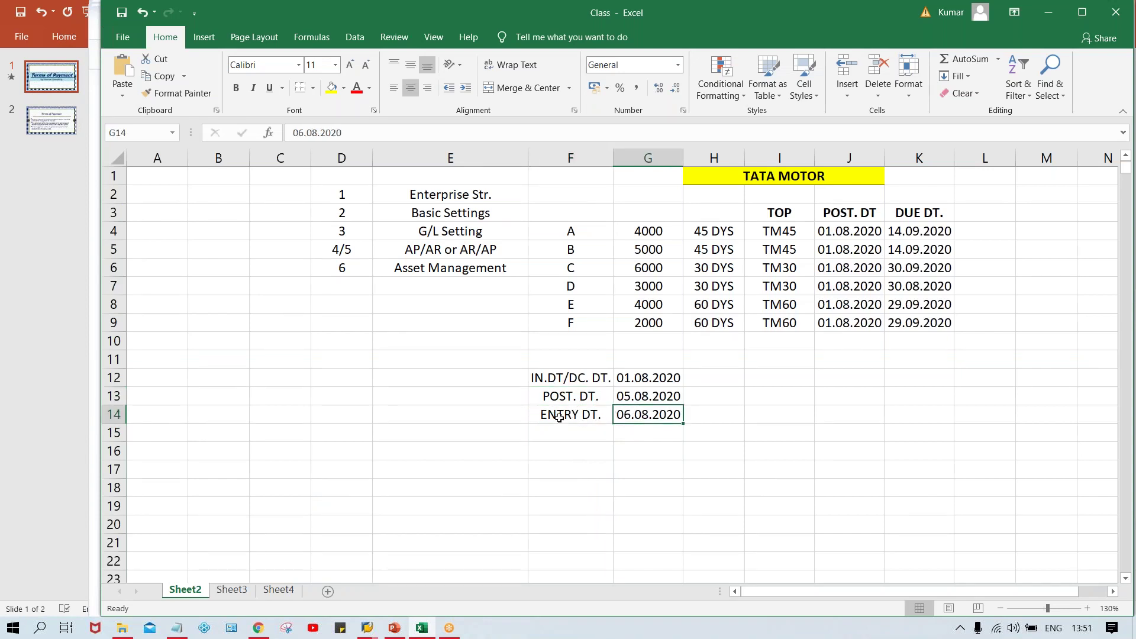
{"action": "left_click", "coordinate": [559, 416]}
{"action": "left_click", "coordinate": [641, 414]}
{"action": "left_click", "coordinate": [557, 414]}
{"action": "left_click", "coordinate": [643, 414]}
{"action": "left_click_drag", "start_coordinate": [585, 381], "coordinate": [592, 390]}
{"action": "left_click", "coordinate": [592, 412]}
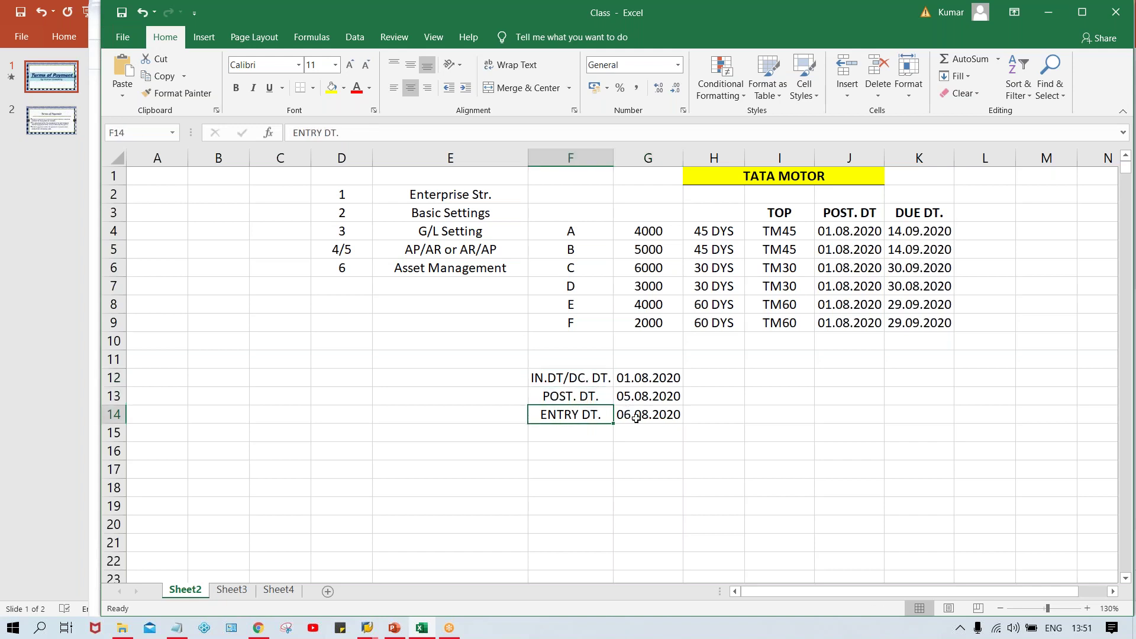
{"action": "left_click", "coordinate": [636, 419]}
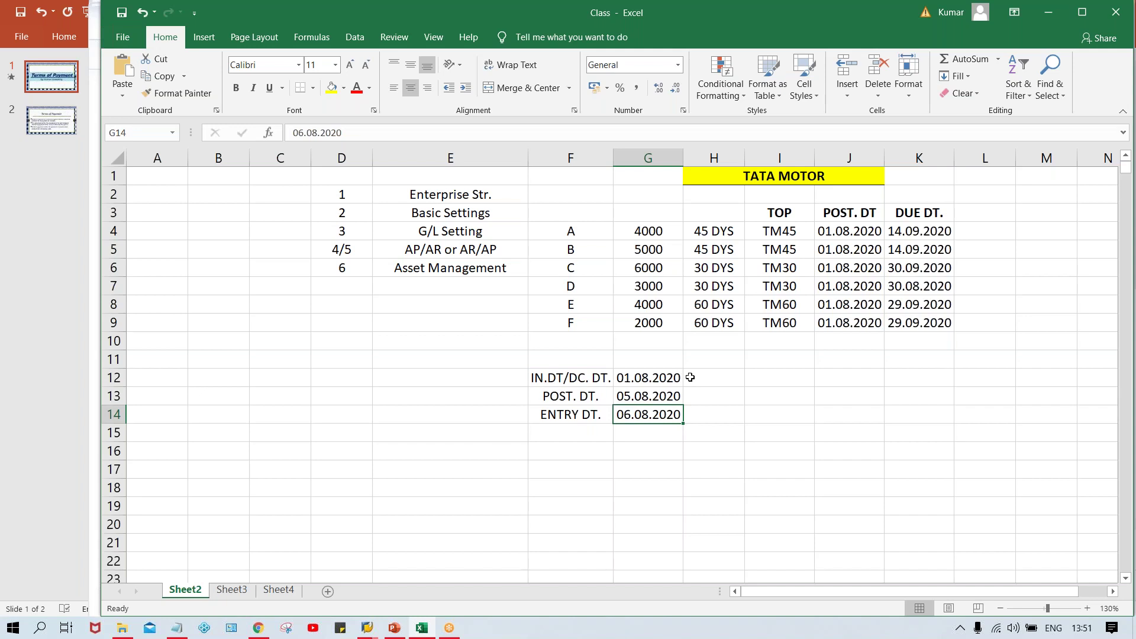
Enter "30 DYS" in H12 and fill it down to H14
{"action": "left_click", "coordinate": [734, 380]}
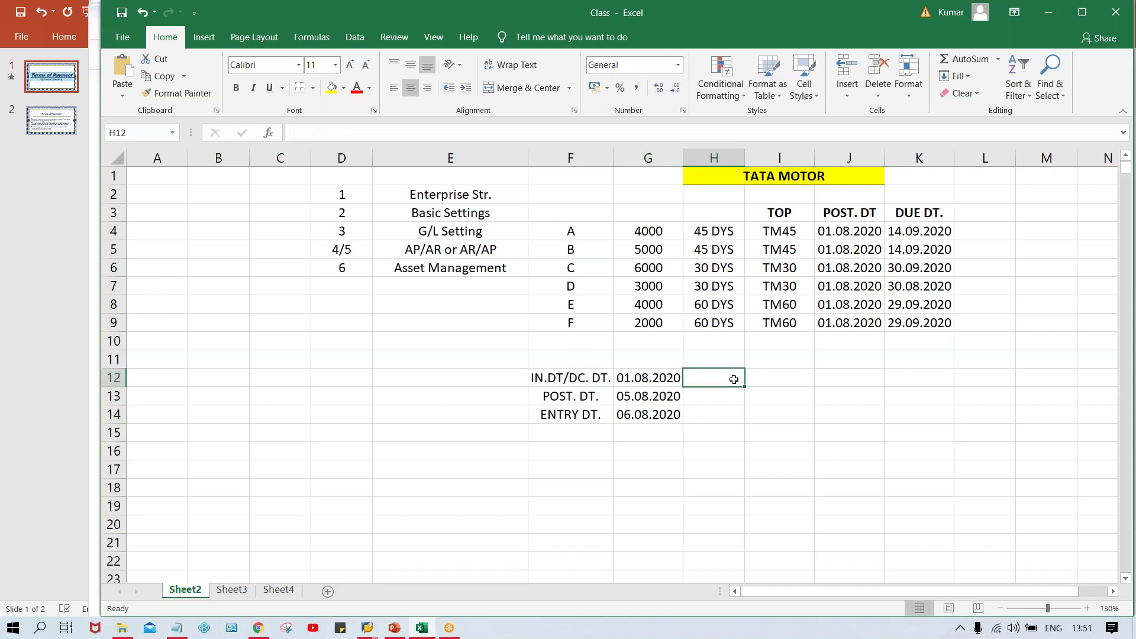
{"action": "type", "text": "30 DY"}
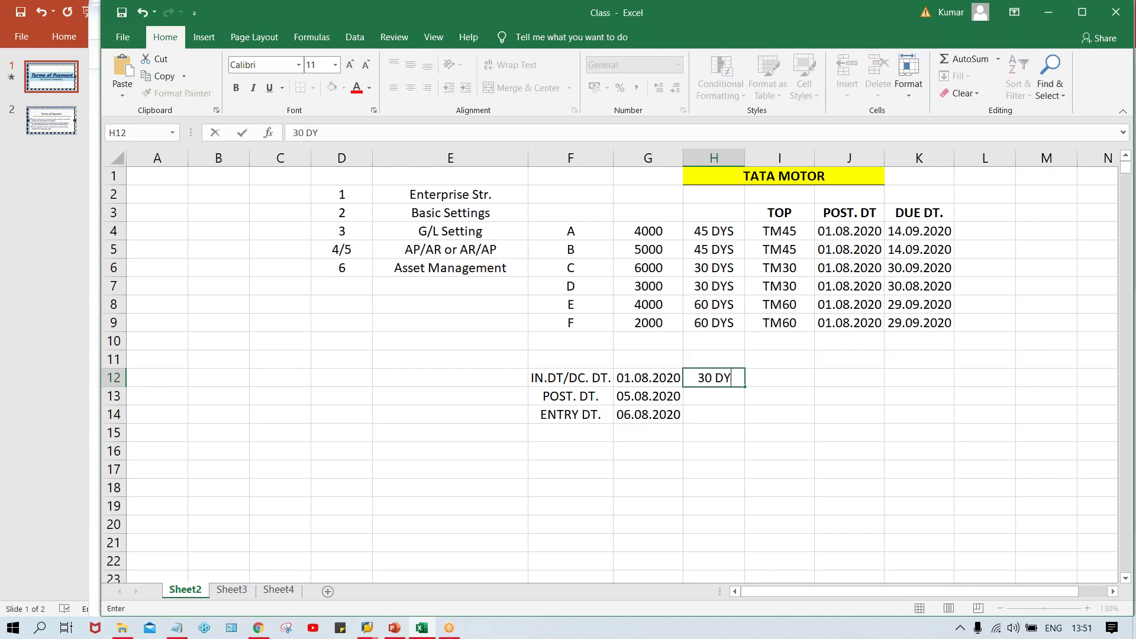
{"action": "type", "text": "S"}
{"action": "key", "text": "Return"}
{"action": "left_click_drag", "start_coordinate": [734, 379], "coordinate": [728, 408]}
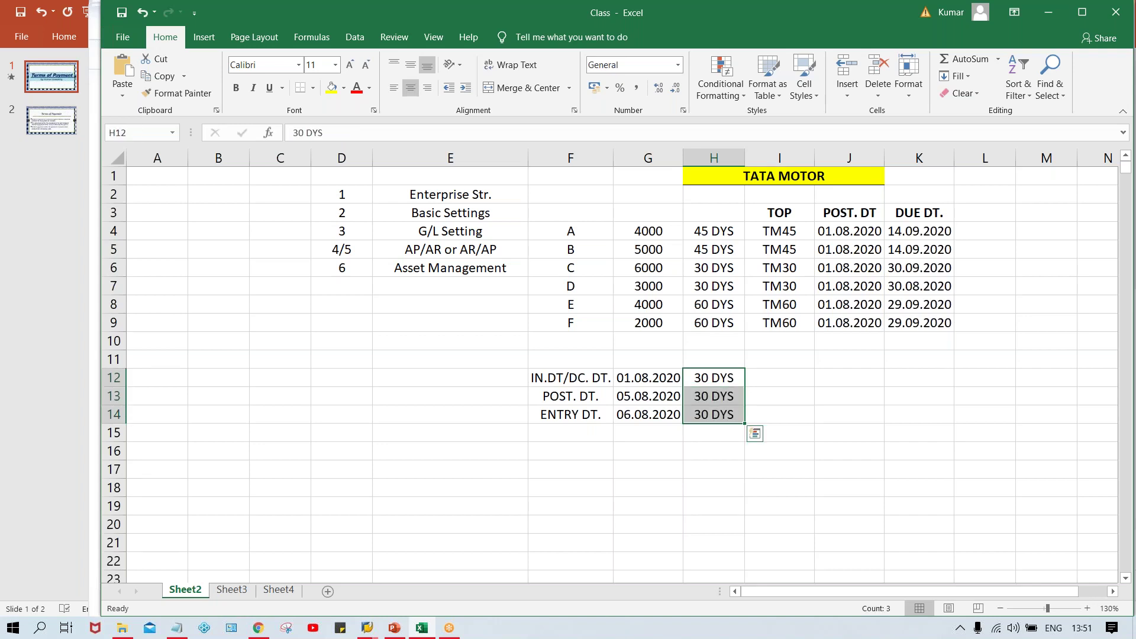
Go through rows 12 to 14, relating each date type to its due date position in column I
{"action": "left_click", "coordinate": [703, 382]}
{"action": "left_click", "coordinate": [558, 386]}
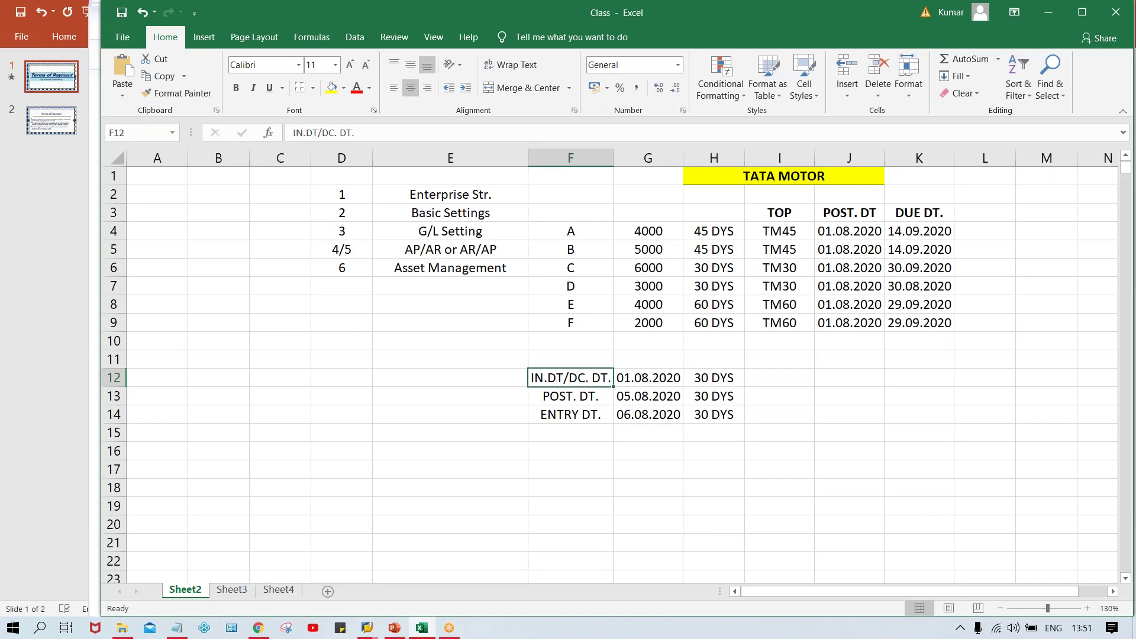
{"action": "left_click", "coordinate": [778, 390]}
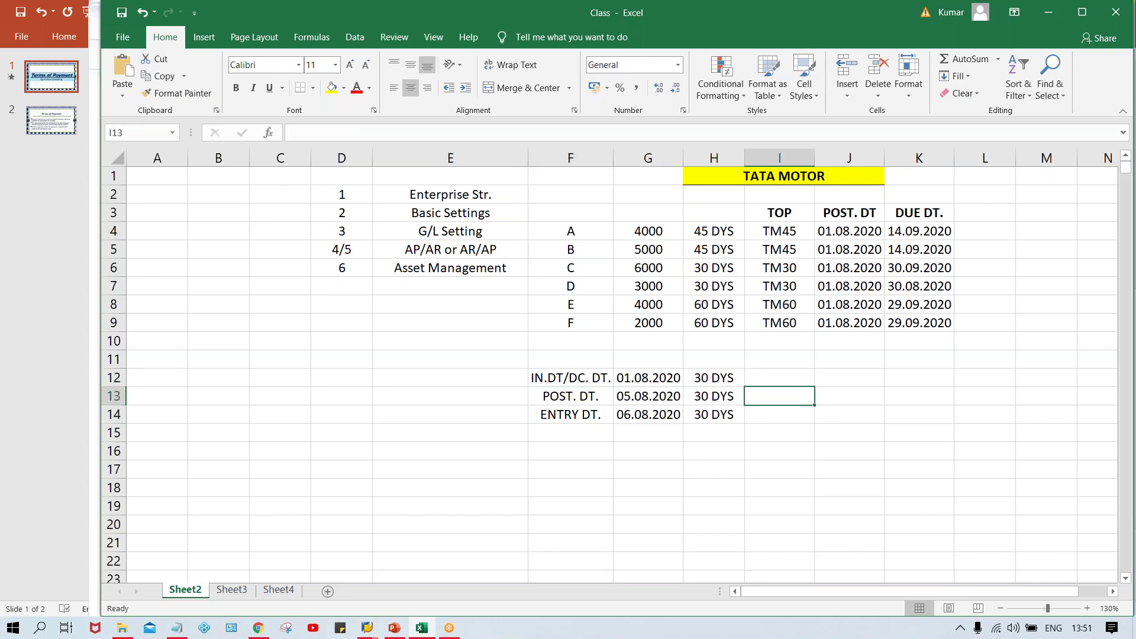
{"action": "left_click", "coordinate": [779, 382]}
{"action": "left_click", "coordinate": [564, 401]}
{"action": "left_click", "coordinate": [781, 402]}
{"action": "left_click", "coordinate": [556, 421]}
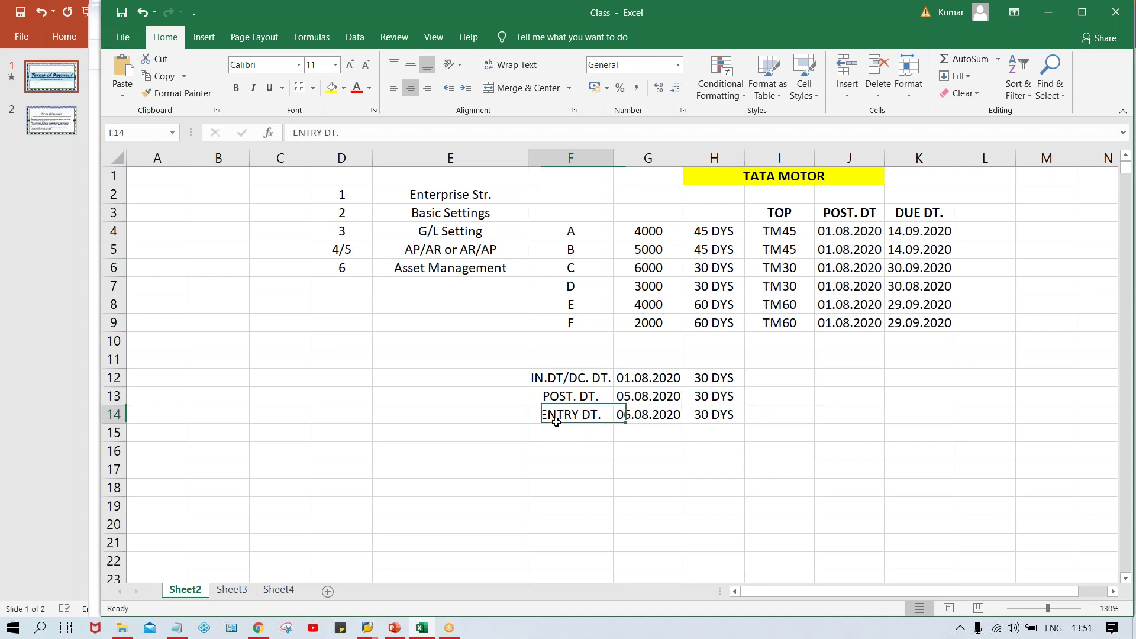
{"action": "left_click", "coordinate": [793, 409]}
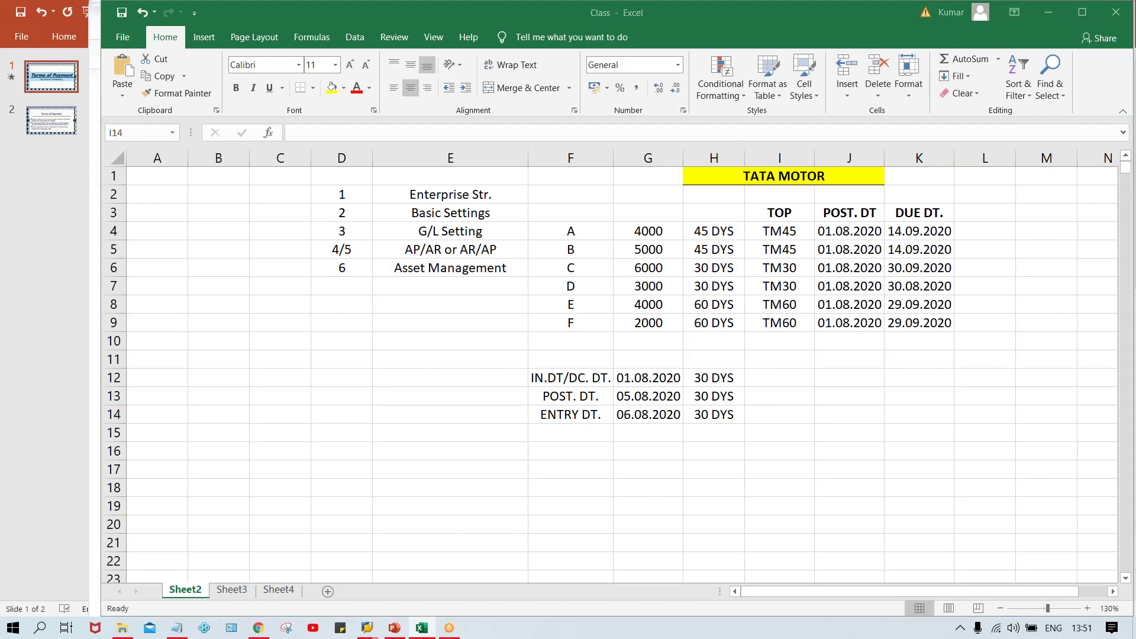
Switch to the TM30 payment terms entry in SAP, set the default for baseline date to Posting date and save
{"action": "key", "text": "alt+Tab"}
{"action": "left_click", "coordinate": [367, 628]}
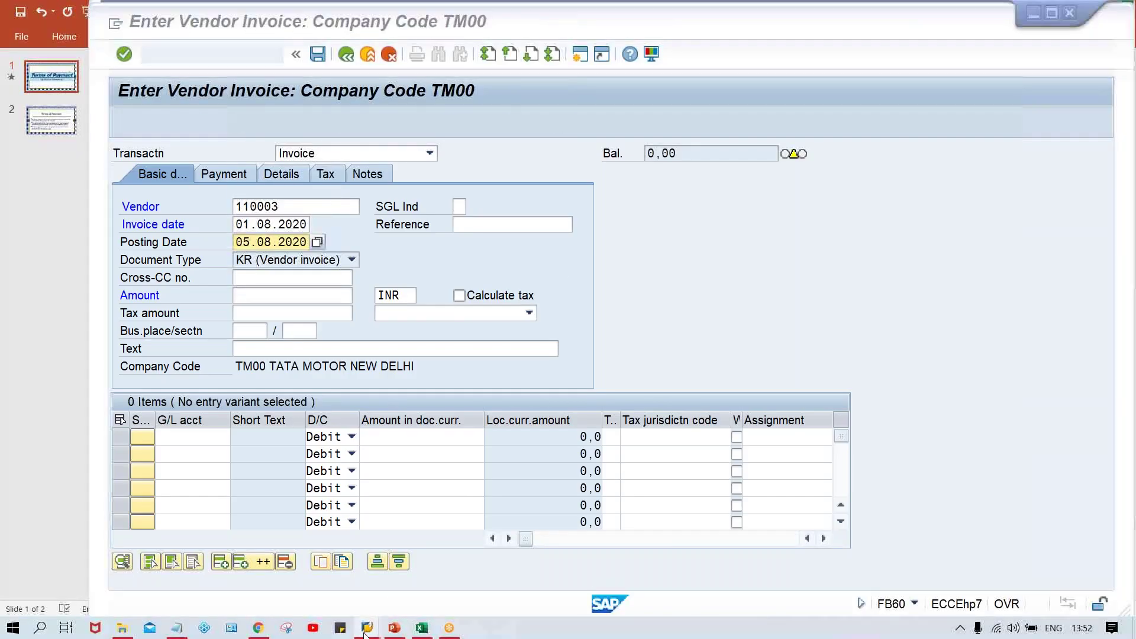
{"action": "left_click", "coordinate": [384, 564]}
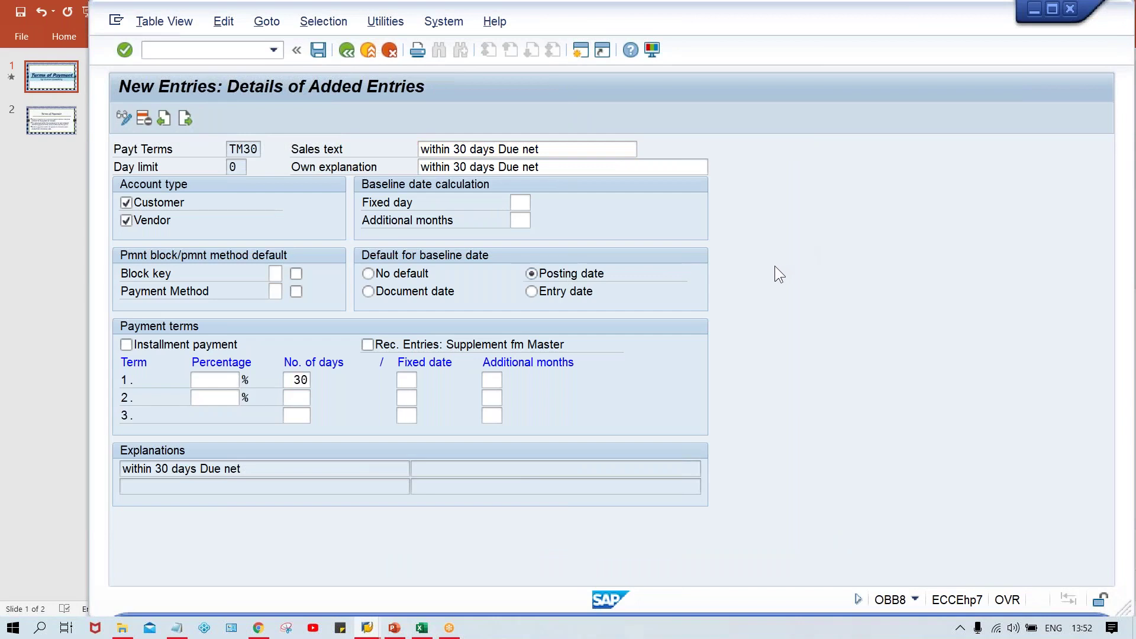
{"action": "key", "text": "ctrl+s"}
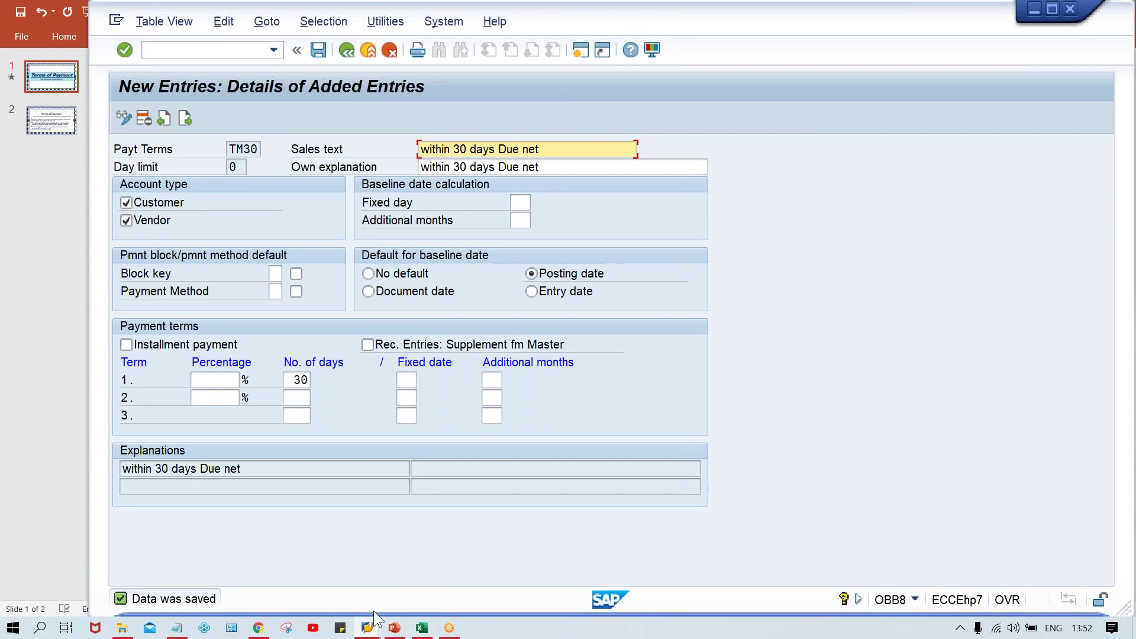
Return to the vendor invoice entry and examine its posting date and invoice date
{"action": "mouse_move", "coordinate": [367, 628]}
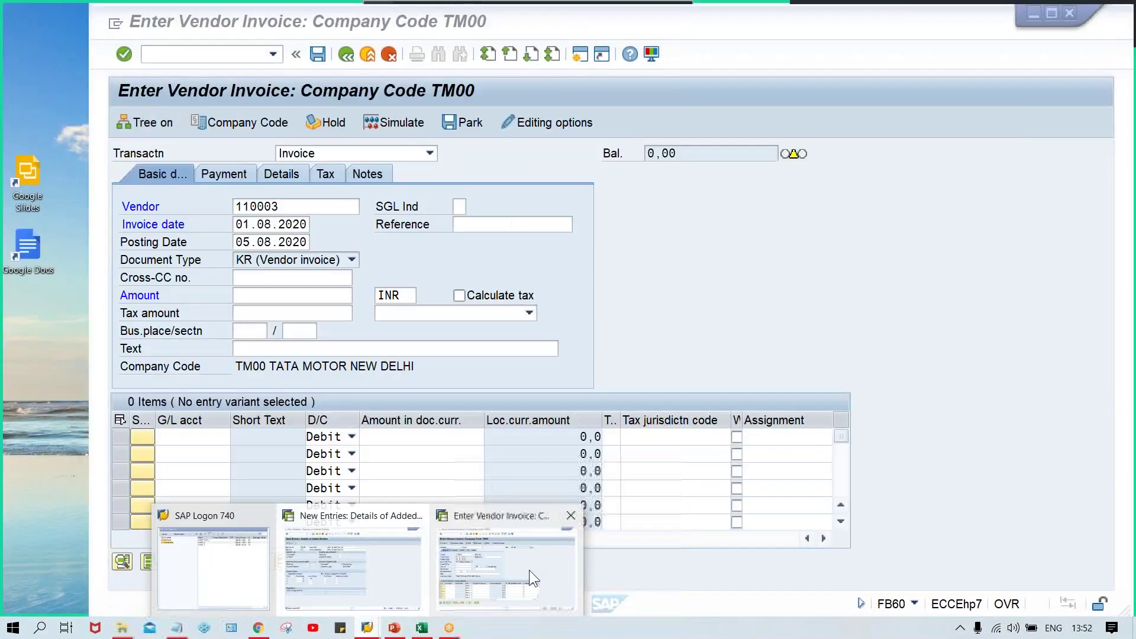
{"action": "left_click", "coordinate": [529, 570]}
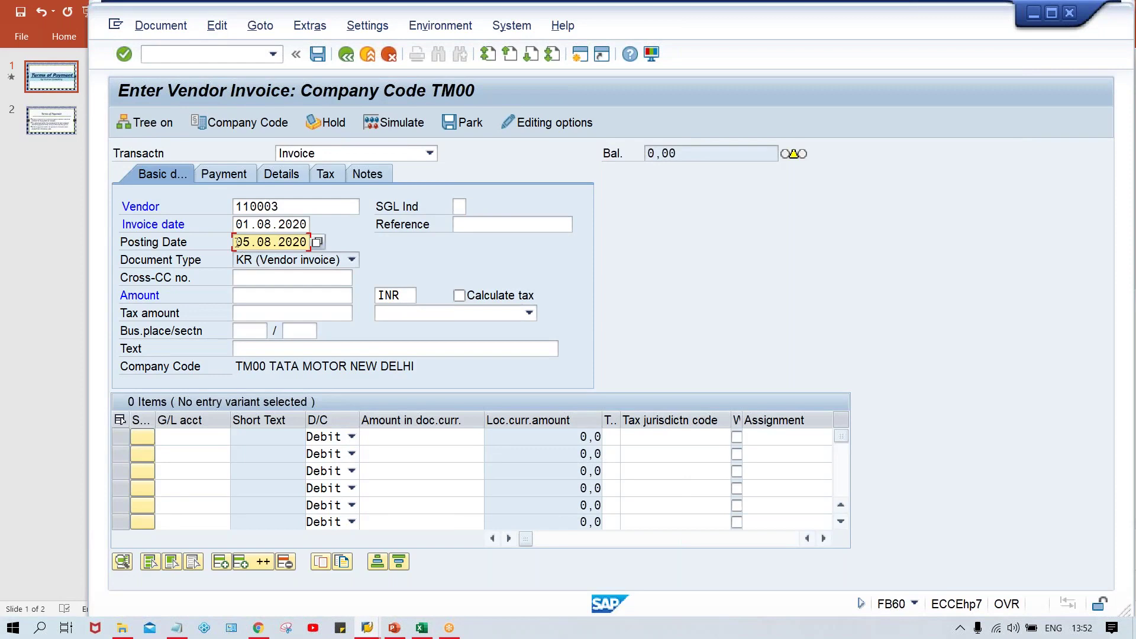
{"action": "left_click_drag", "start_coordinate": [236, 243], "coordinate": [340, 248]}
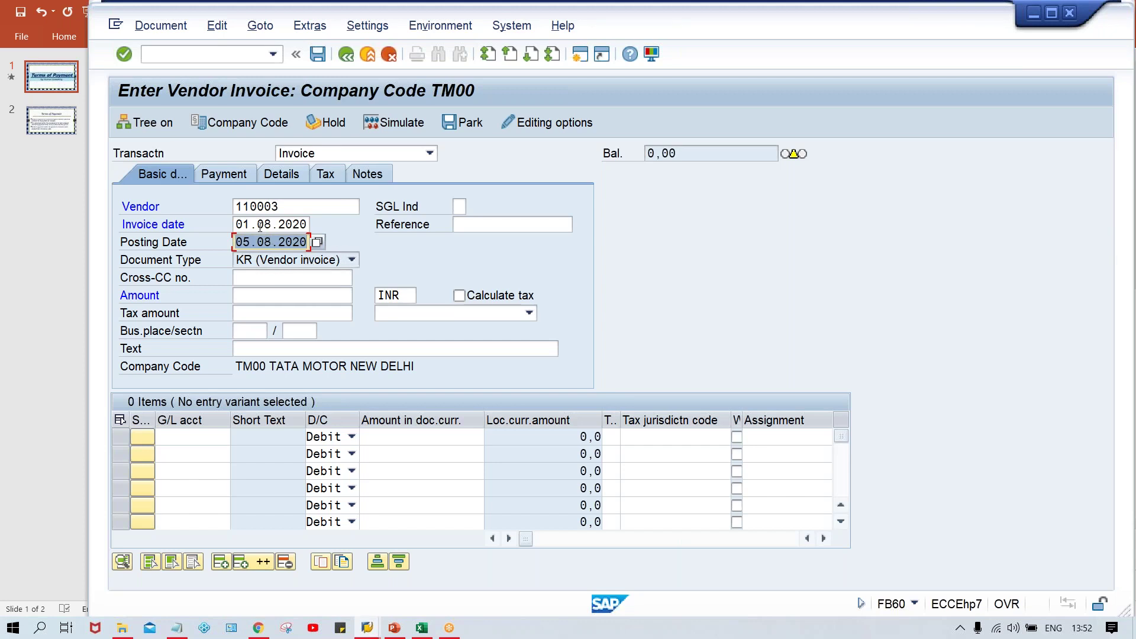
{"action": "left_click", "coordinate": [240, 224]}
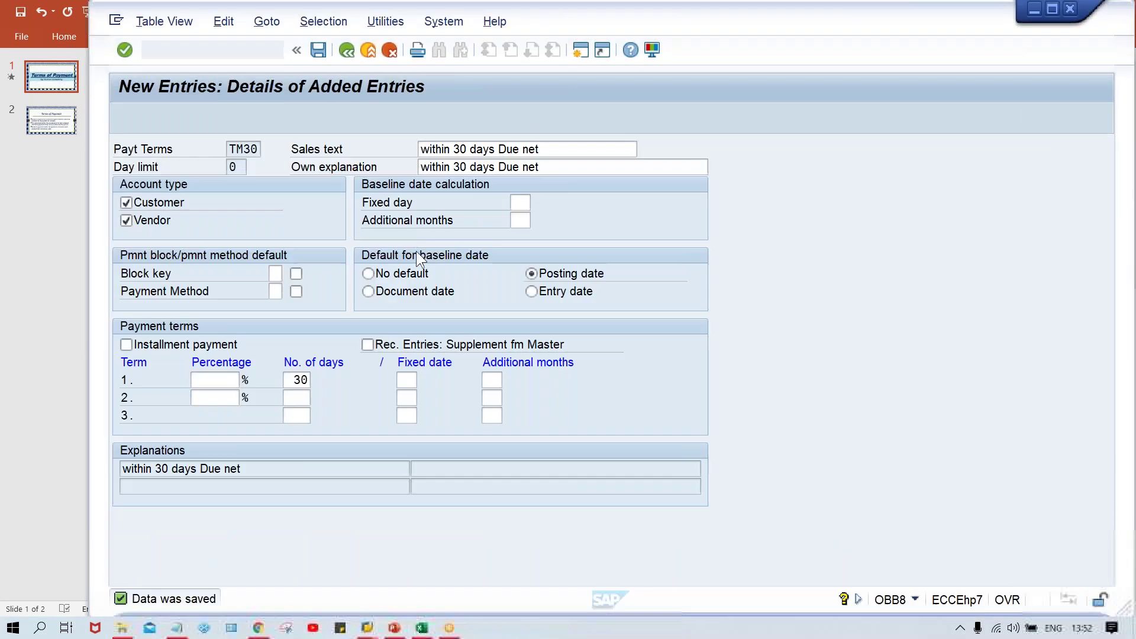
Try Document date as the TM30 default for baseline date, restore Posting date and save the entry
{"action": "left_click", "coordinate": [393, 292]}
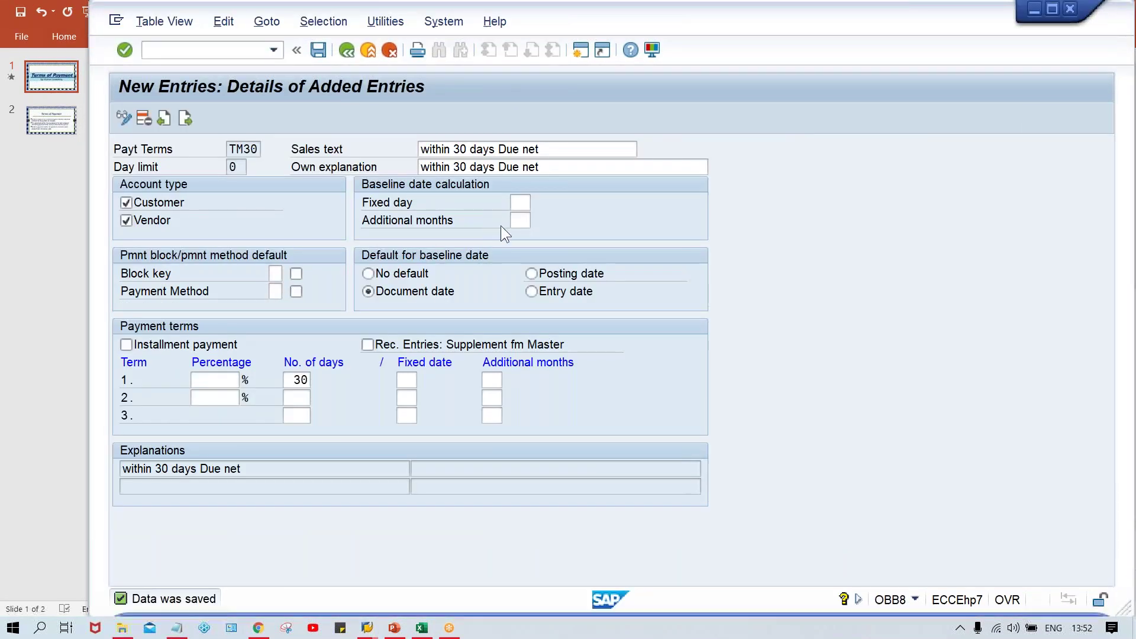
{"action": "left_click", "coordinate": [543, 274]}
{"action": "key", "text": "ctrl+s"}
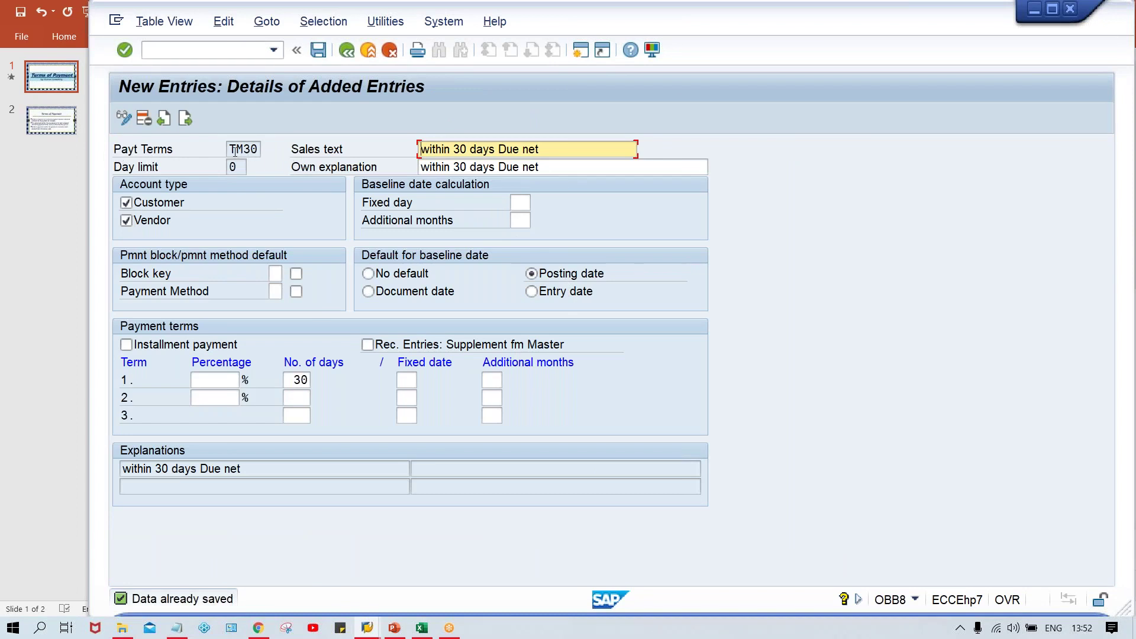
Copy the payment terms key TM30, switch to the vendor invoice session and open transaction XK02 there
{"action": "left_click_drag", "start_coordinate": [228, 145], "coordinate": [278, 155]}
{"action": "key", "text": "ctrl+c"}
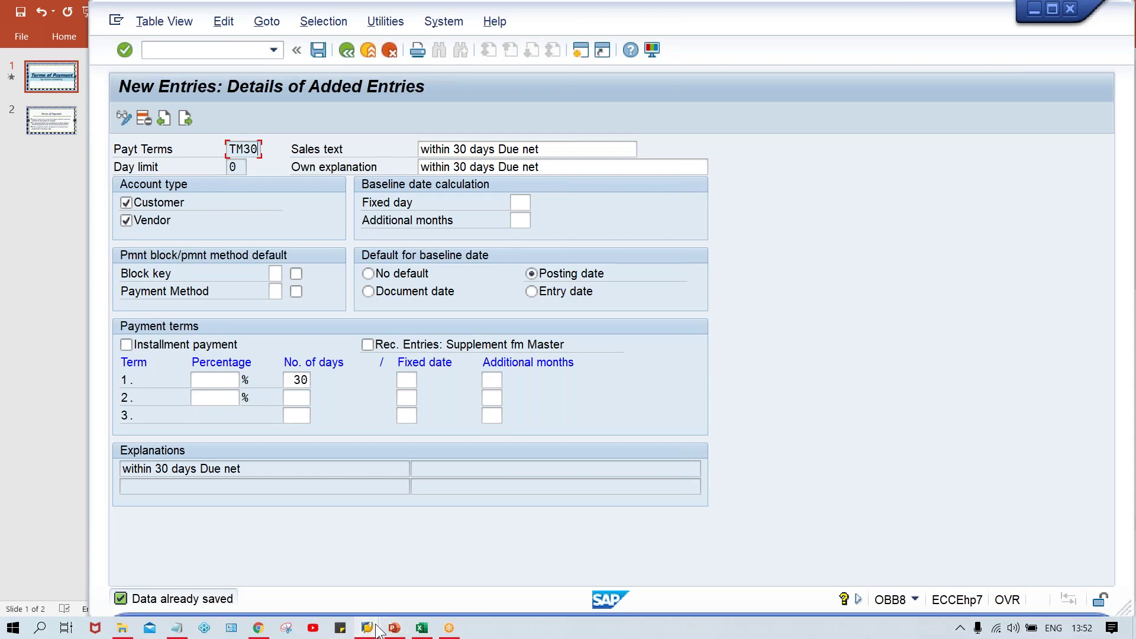
{"action": "mouse_move", "coordinate": [368, 629]}
{"action": "left_click", "coordinate": [514, 562]}
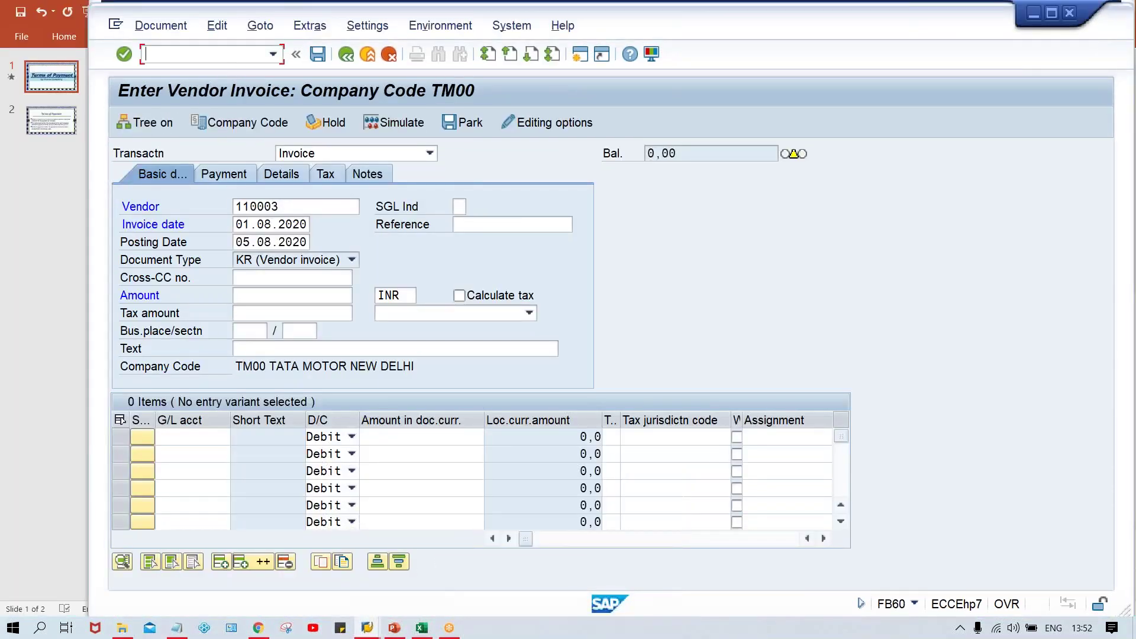
{"action": "type", "text": "/NXK02"}
{"action": "key", "text": "Return"}
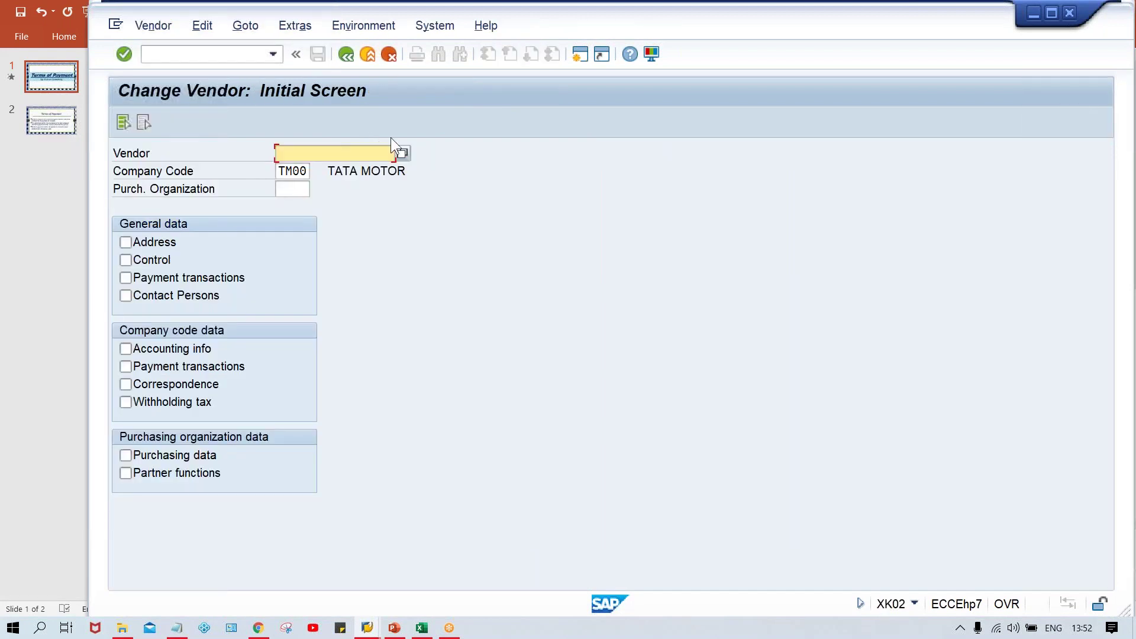
Open the company code payment transactions data of the test vendor in company code TM00
{"action": "left_click", "coordinate": [342, 152]}
{"action": "left_click", "coordinate": [339, 170]}
{"action": "left_click", "coordinate": [163, 367]}
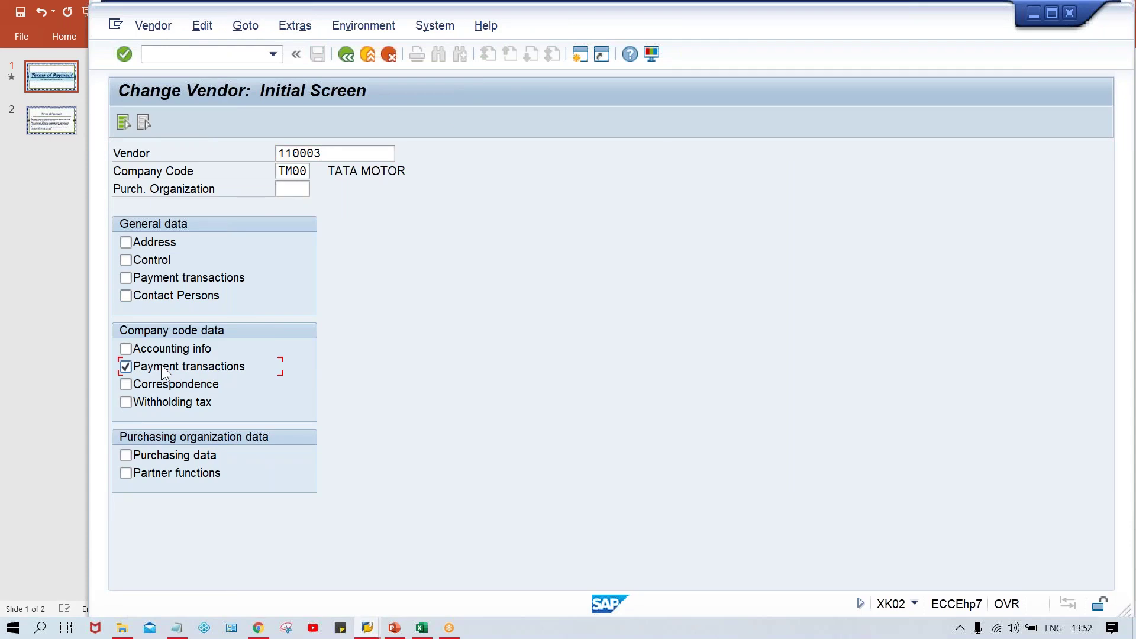
{"action": "key", "text": "Return"}
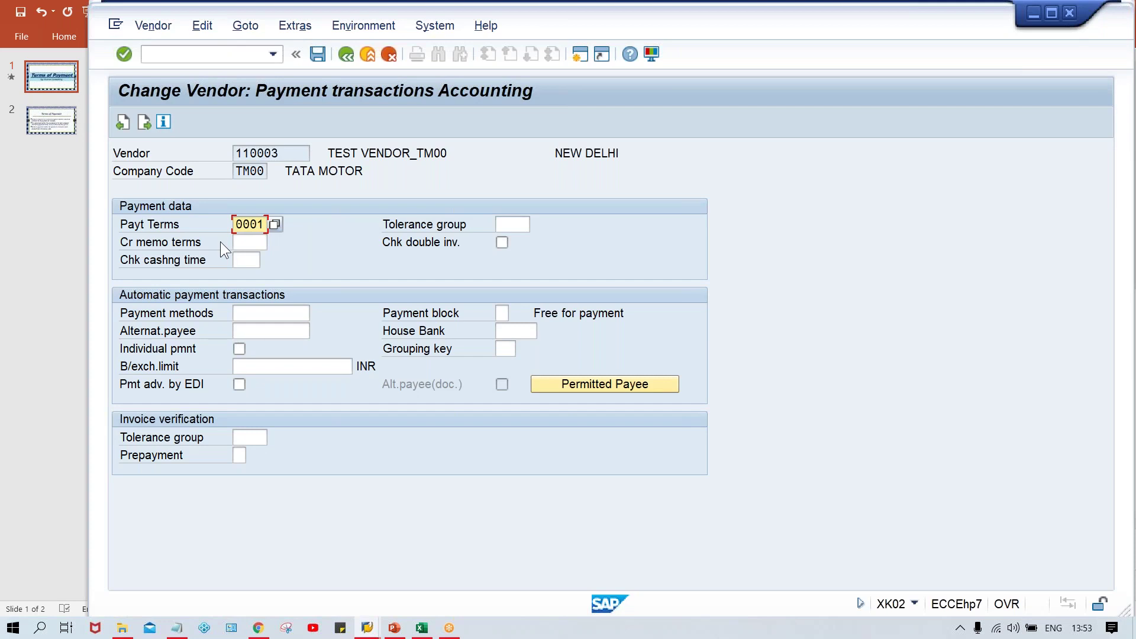
Set the vendor's payment terms to TM30 and save the vendor
{"action": "key", "text": "Delete"}
{"action": "key", "text": "Delete"}
{"action": "key", "text": "Delete"}
{"action": "type", "text": "TM30"}
{"action": "key", "text": "ctrl+s"}
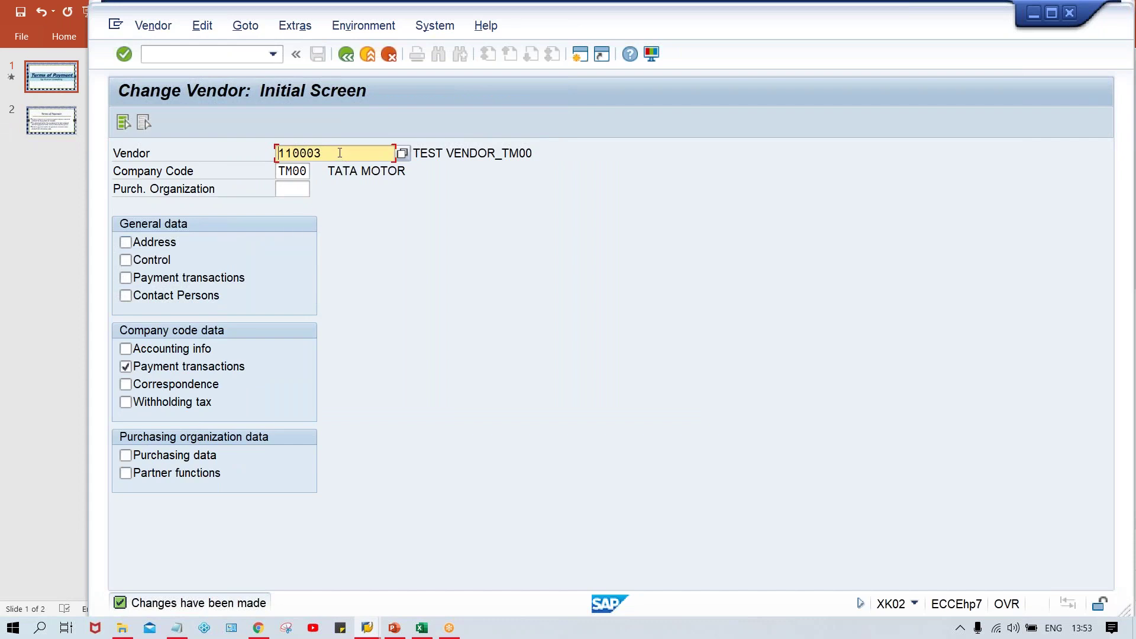
Copy the vendor number and open the vendor invoice entry with transaction FB60
{"action": "left_click_drag", "start_coordinate": [346, 153], "coordinate": [236, 159]}
{"action": "key", "text": "Left"}
{"action": "left_click", "coordinate": [203, 58]}
{"action": "type", "text": "/NFB"}
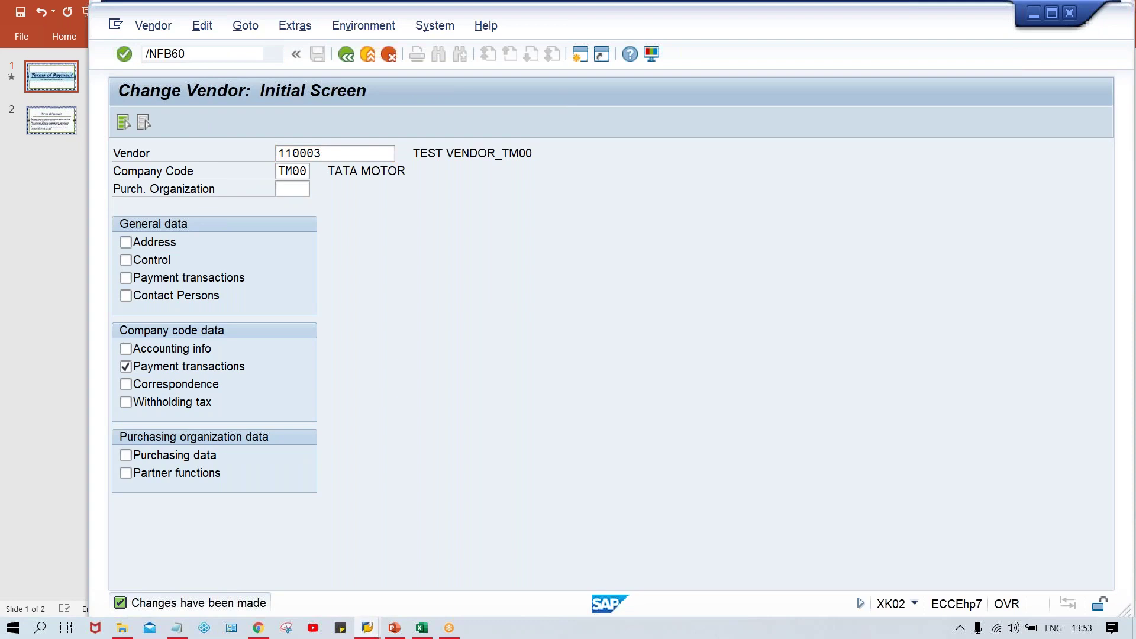
{"action": "key", "text": "Return"}
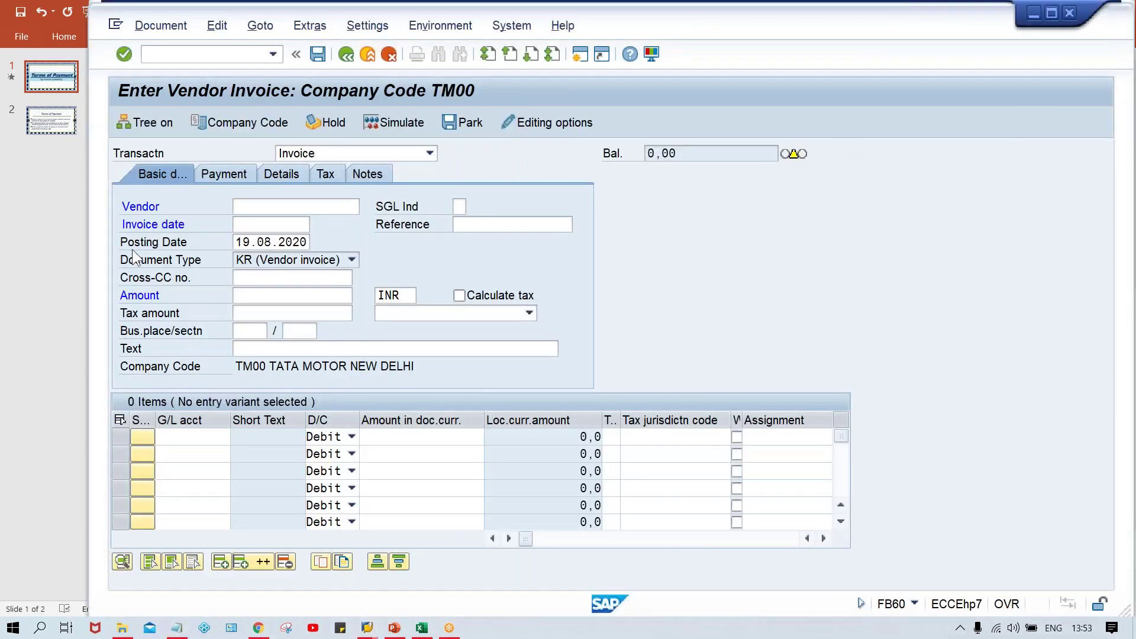
Enter the copied vendor number and the invoice date 15.08.2020 in the vendor invoice
{"action": "left_click", "coordinate": [284, 206]}
{"action": "left_click", "coordinate": [273, 222]}
{"action": "key", "text": "Tab"}
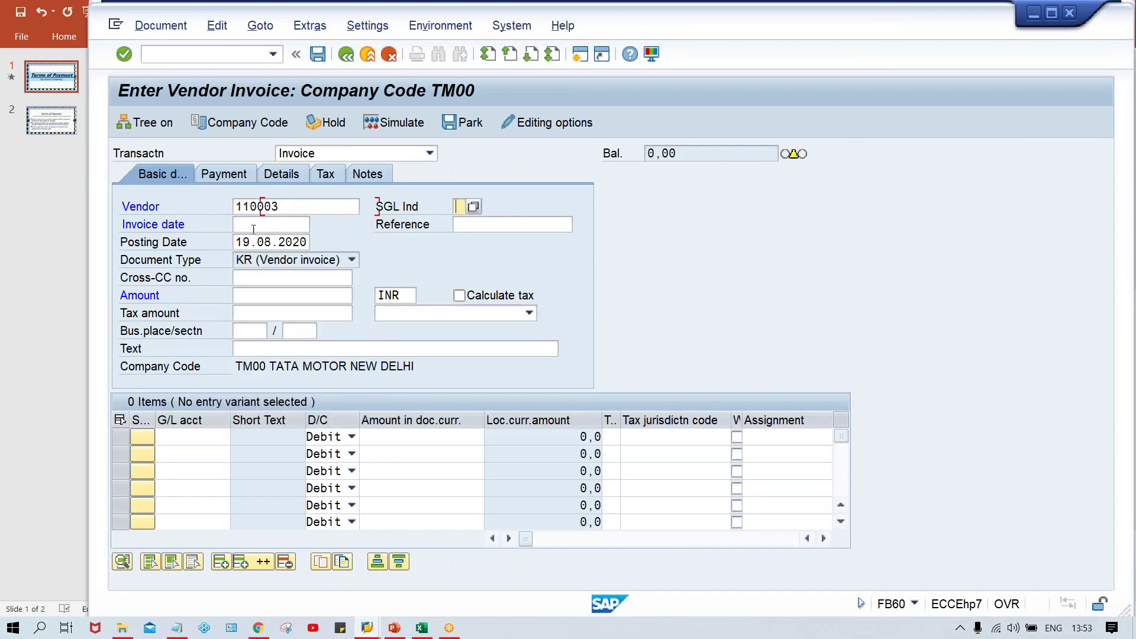
{"action": "left_click", "coordinate": [259, 225]}
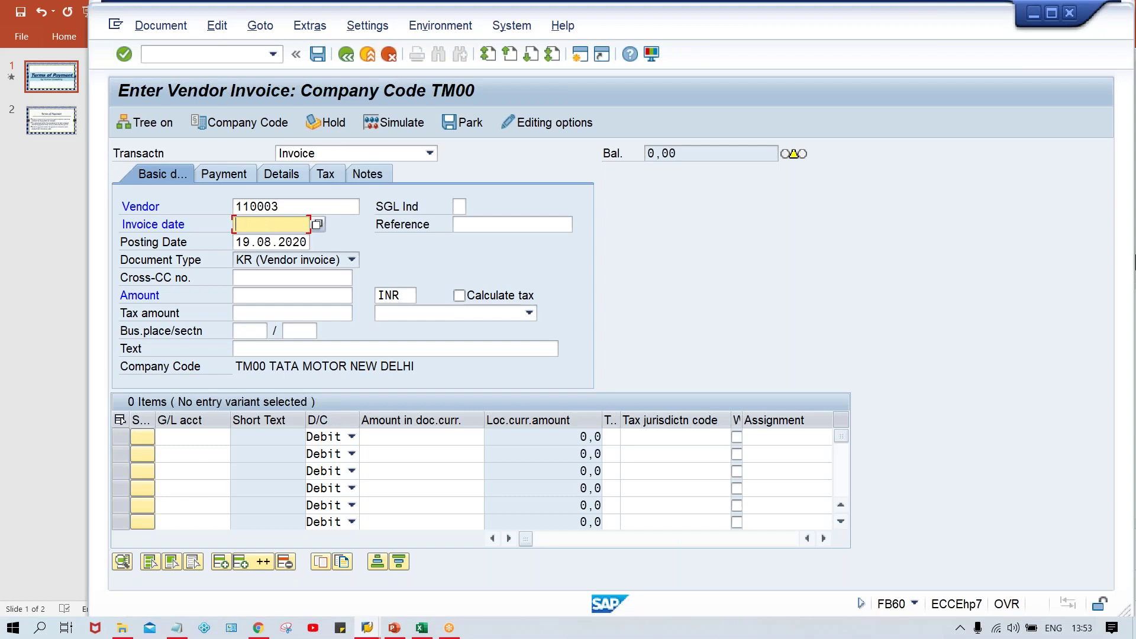
{"action": "type", "text": "15.08.2020"}
Set the invoice amount to 5000 INR
{"action": "key", "text": "Tab"}
{"action": "key", "text": "Tab"}
{"action": "key", "text": "Tab"}
{"action": "key", "text": "Tab"}
{"action": "key", "text": "Tab"}
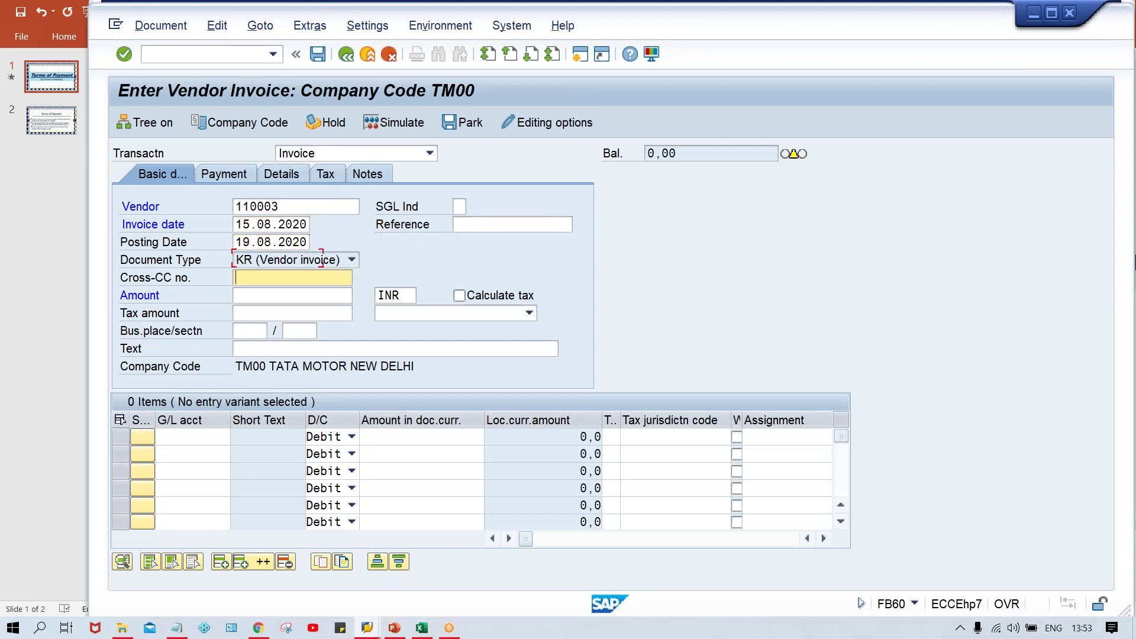
{"action": "type", "text": "5000"}
Add a debit line item for G/L account 4000 with an amount of 5000 and validate the invoice
{"action": "left_click", "coordinate": [192, 437]}
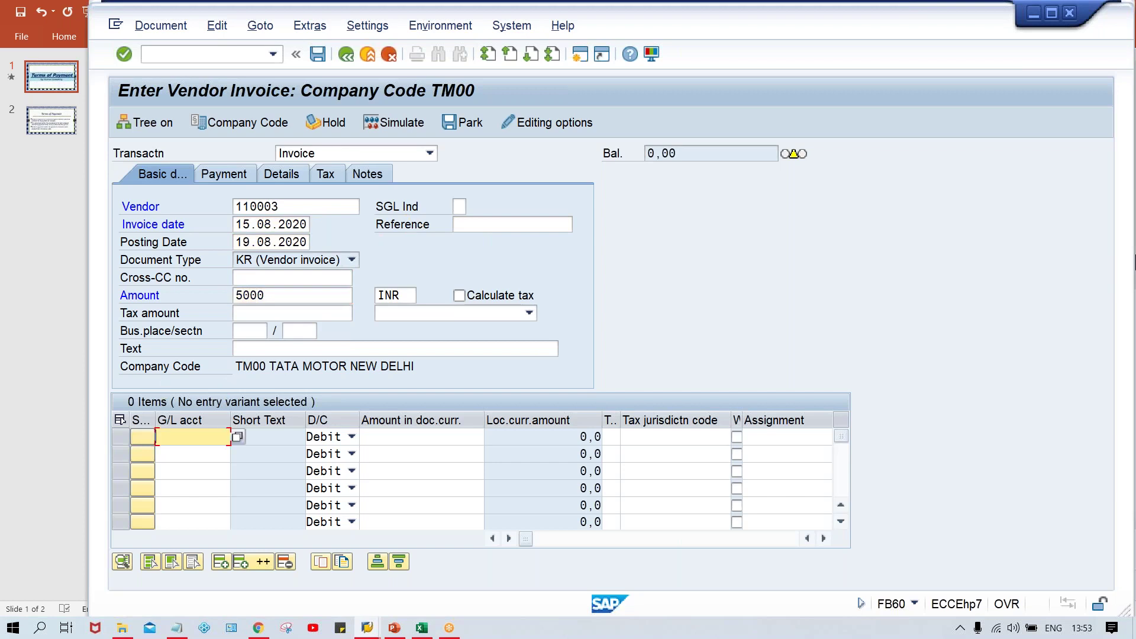
{"action": "type", "text": "4"}
{"action": "key", "text": "Down"}
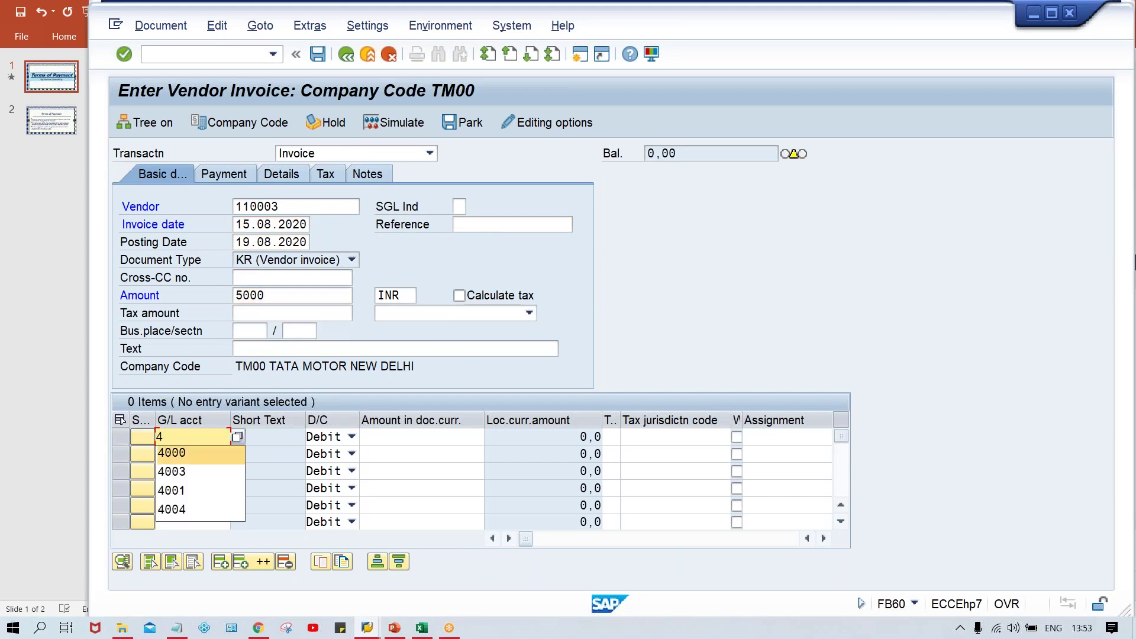
{"action": "key", "text": "Tab"}
{"action": "key", "text": "Tab"}
{"action": "type", "text": "5000"}
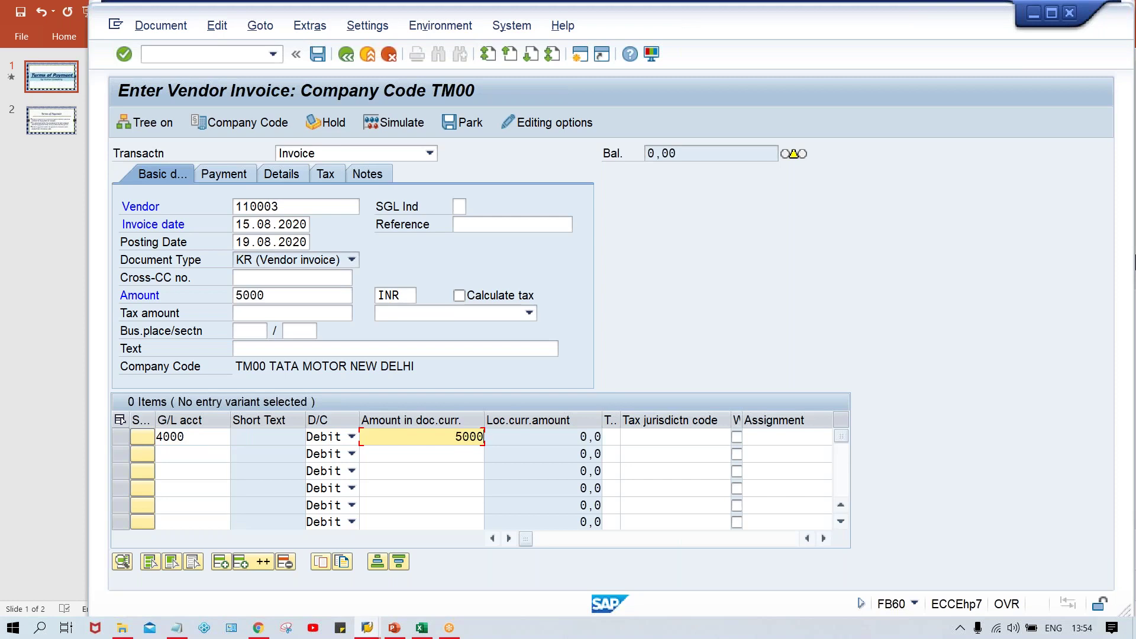
{"action": "key", "text": "Return"}
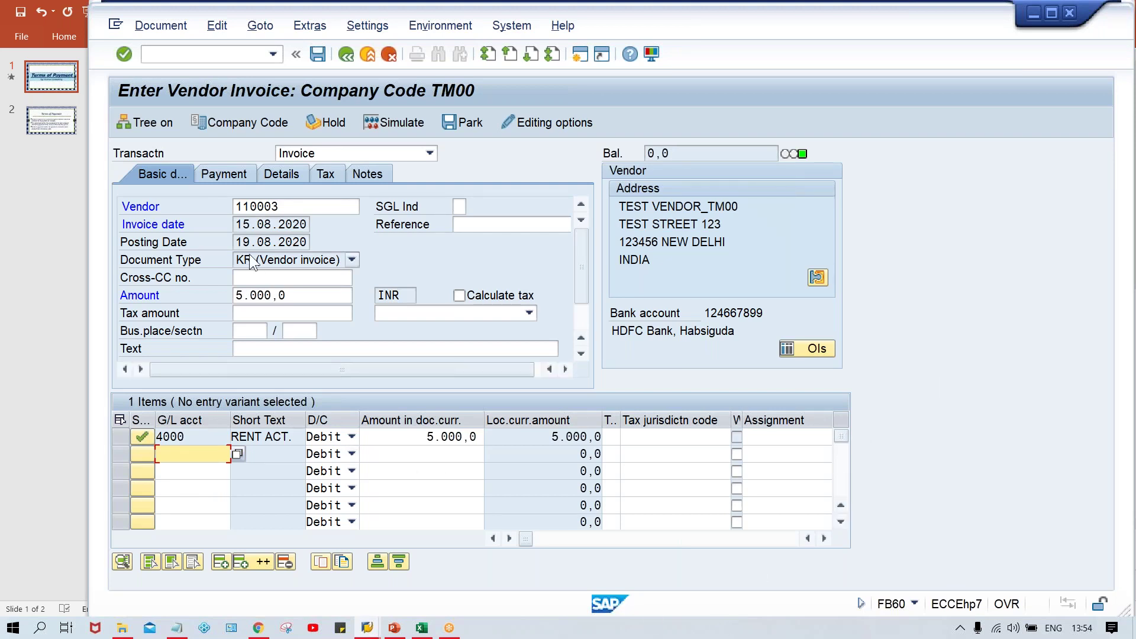
Check the invoice's posting date, switch to the Class workbook in Excel and set the posting date in G13 to 19.08.2020
{"action": "left_click_drag", "start_coordinate": [235, 241], "coordinate": [330, 237]}
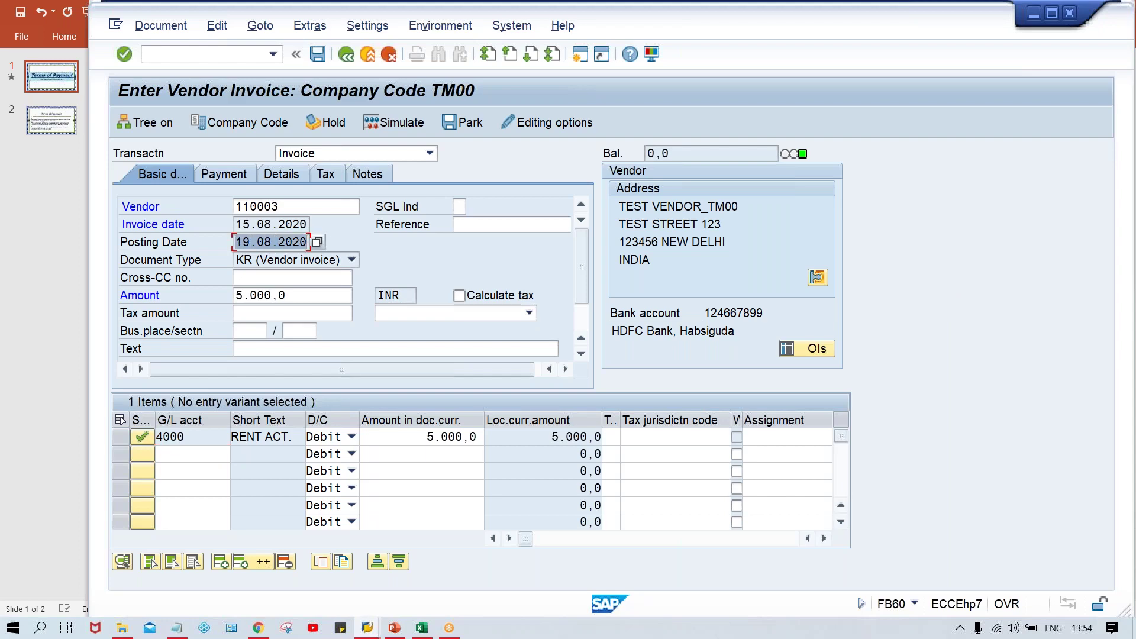
{"action": "key", "text": "alt+Tab"}
{"action": "key", "text": "Tab"}
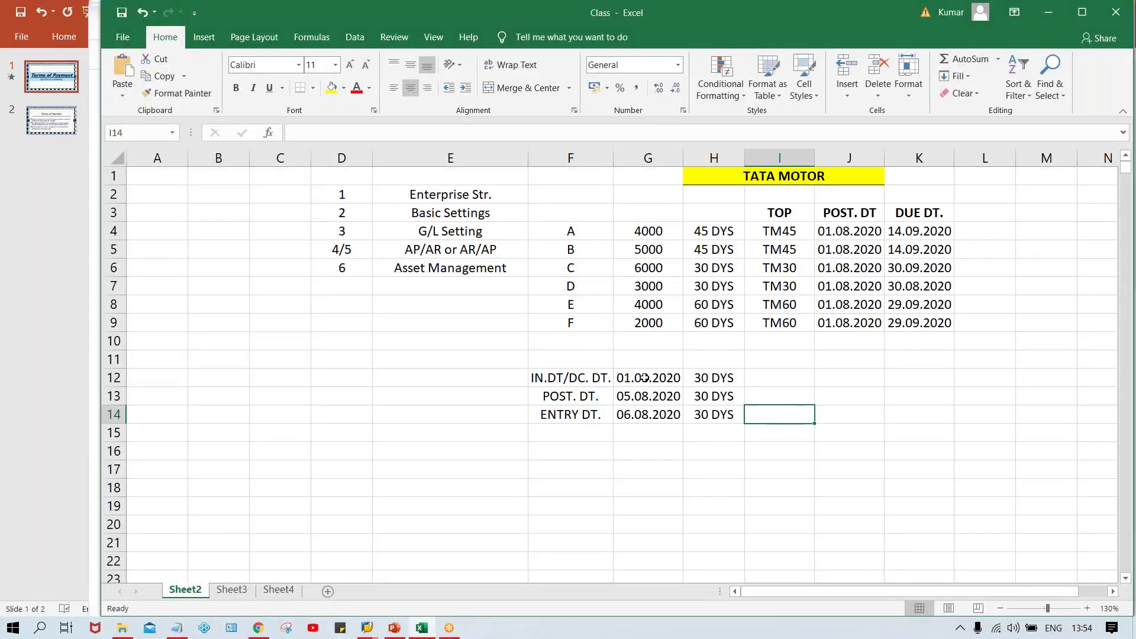
{"action": "left_click", "coordinate": [650, 393]}
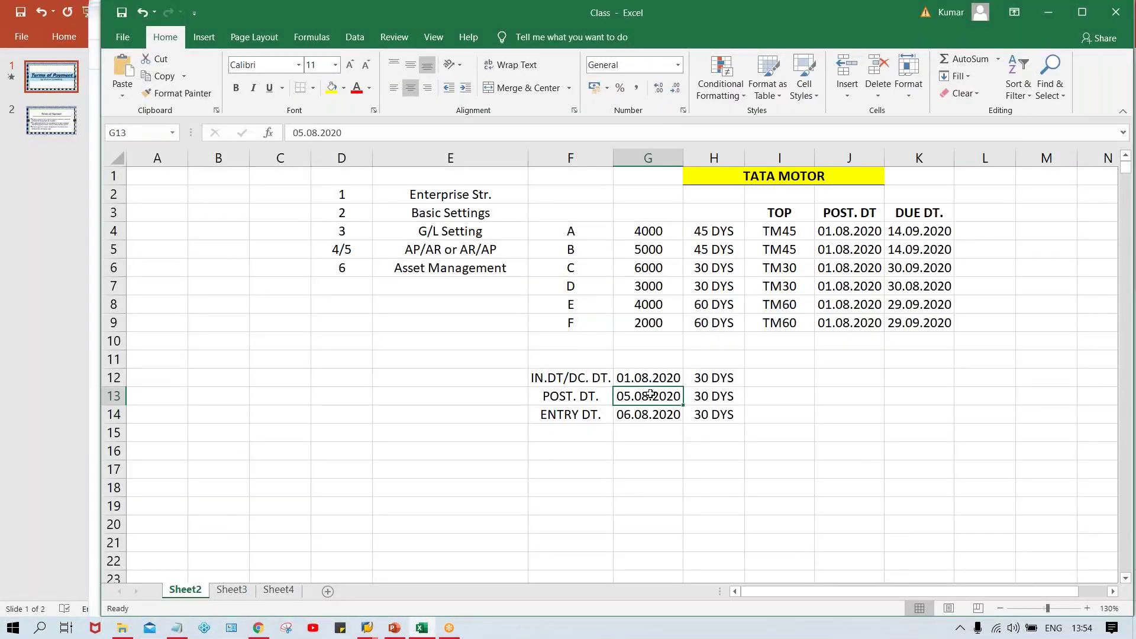
{"action": "left_click", "coordinate": [629, 371]}
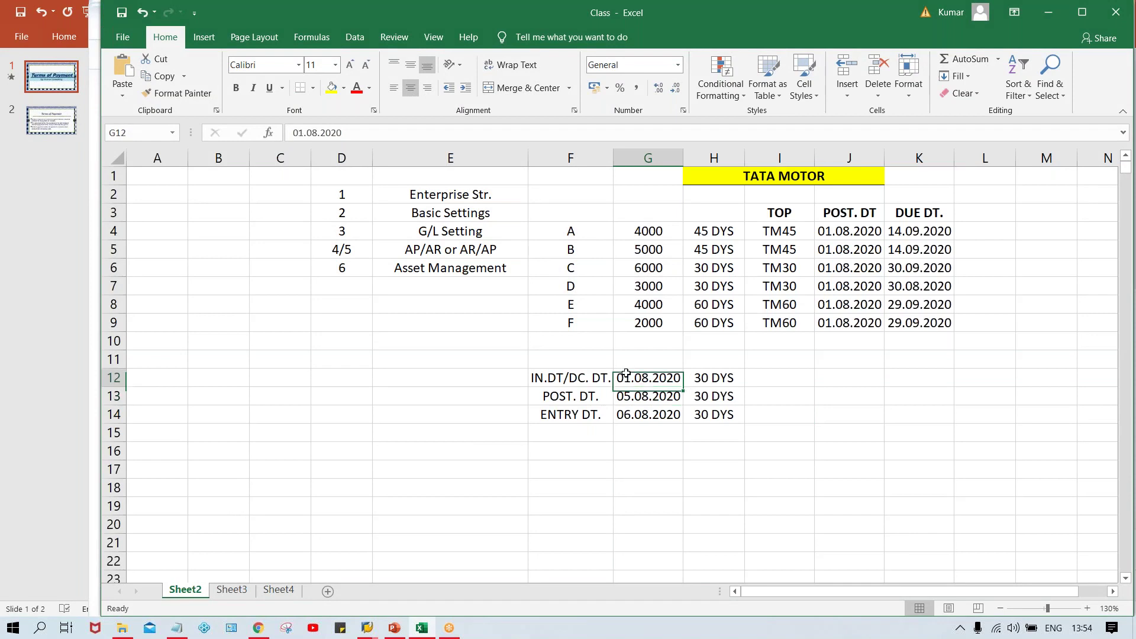
{"action": "left_click", "coordinate": [629, 397]}
{"action": "key", "text": "ctrl+v"}
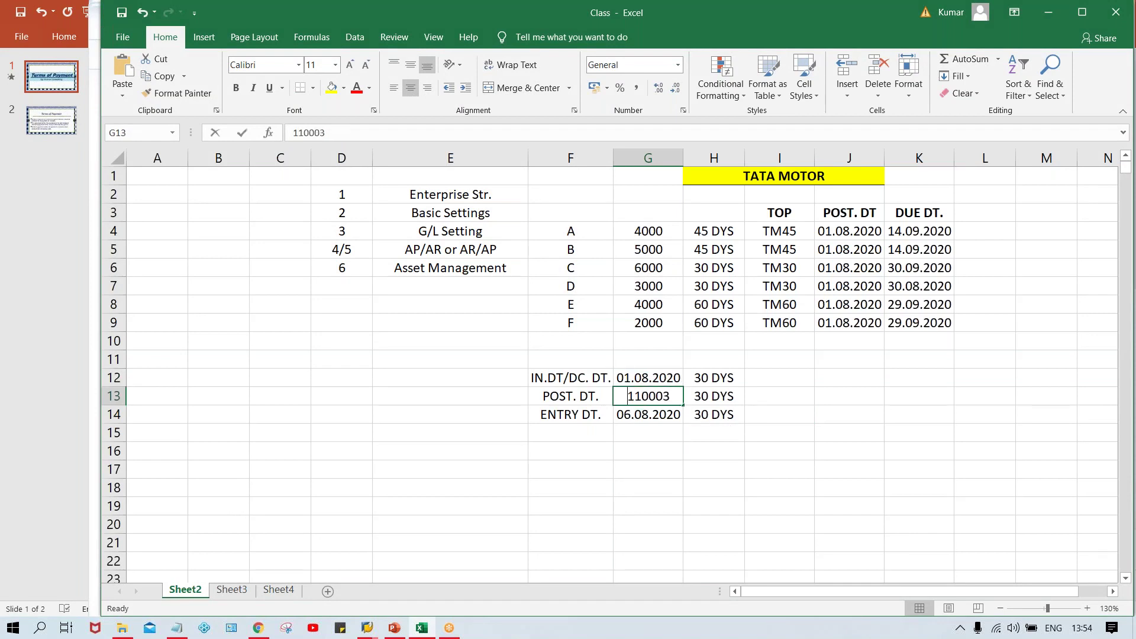
{"action": "type", "text": "19.08.2020"}
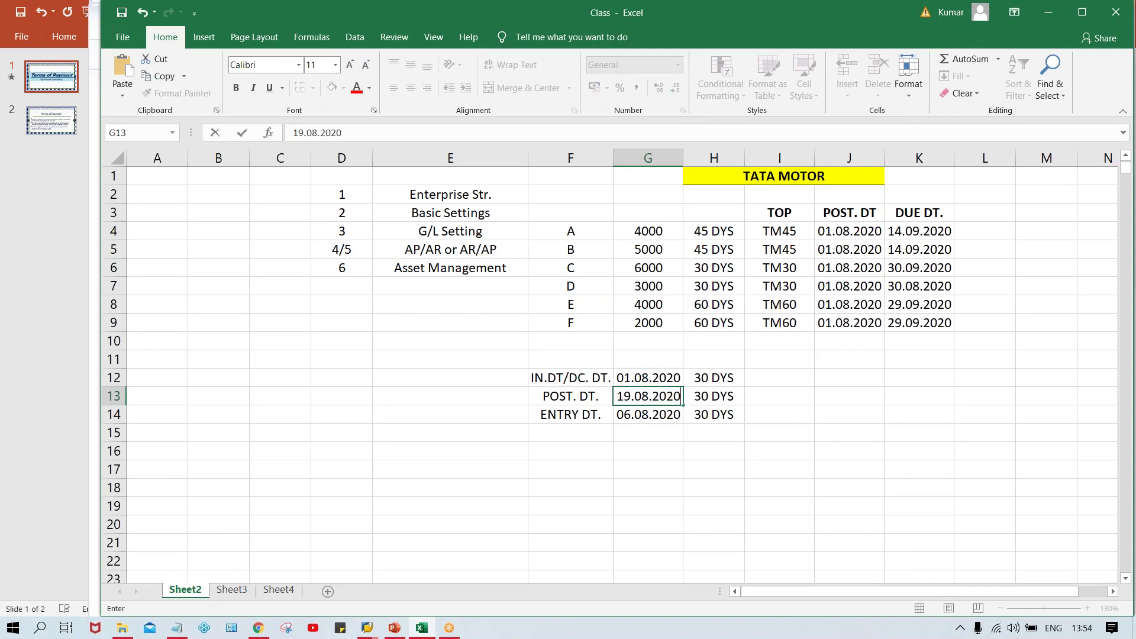
{"action": "key", "text": "Tab"}
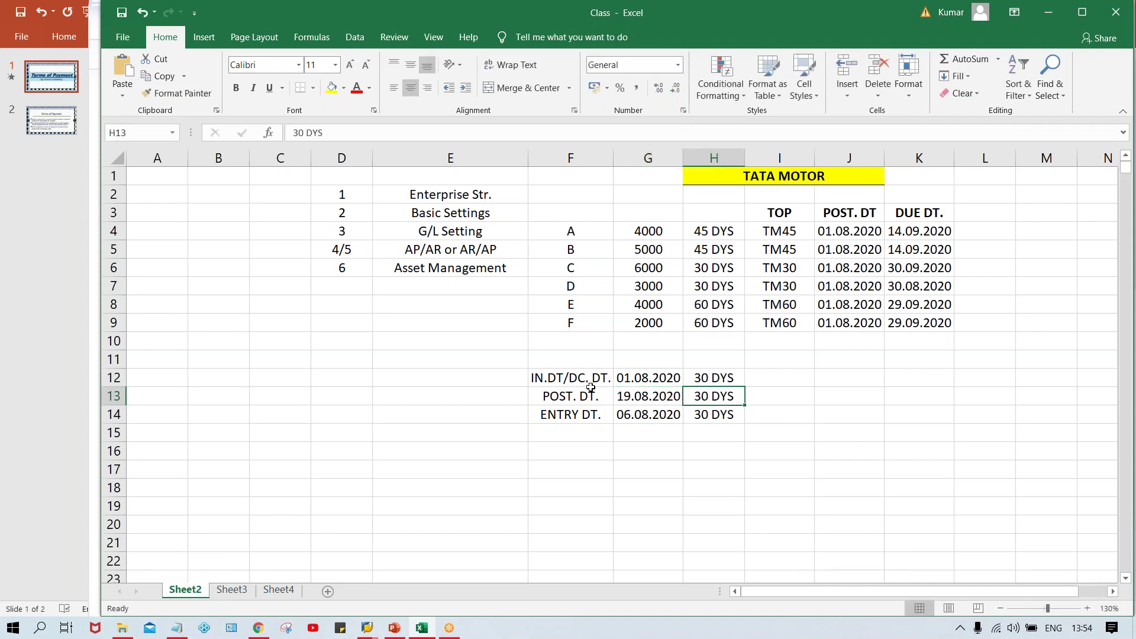
Set the invoice date in G12 to 15.08.2020
{"action": "left_click", "coordinate": [625, 379]}
{"action": "type", "text": "15."}
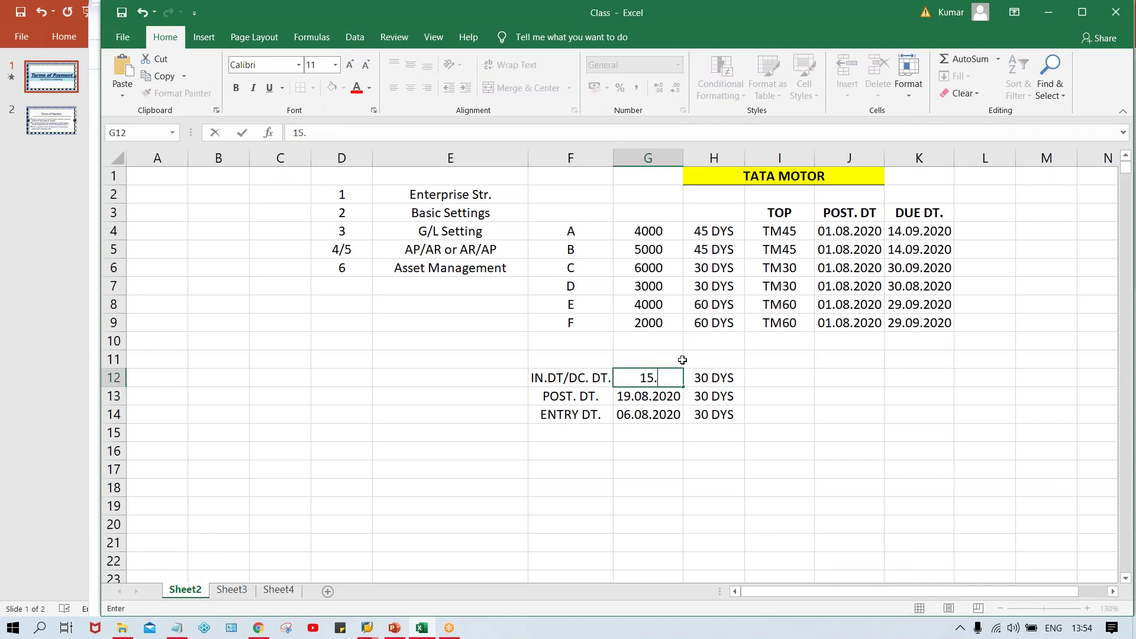
{"action": "type", "text": "08.2020"}
{"action": "key", "text": "Tab"}
Clear the entry date in G14 and its days value in H14
{"action": "left_click", "coordinate": [646, 415]}
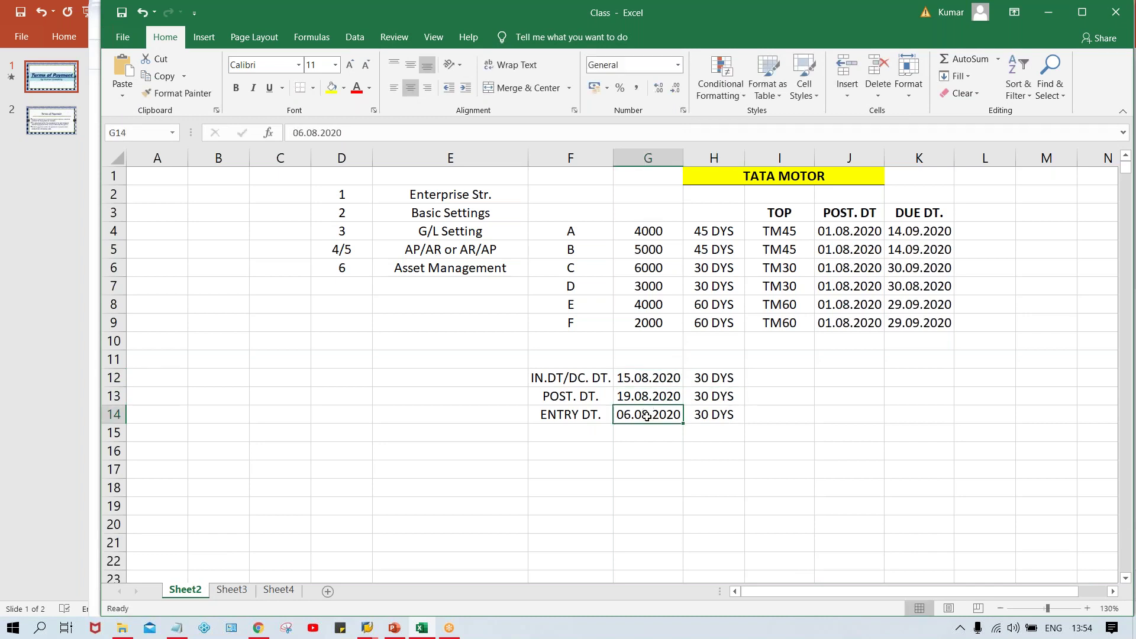
{"action": "key", "text": "Delete"}
{"action": "left_click", "coordinate": [707, 404]}
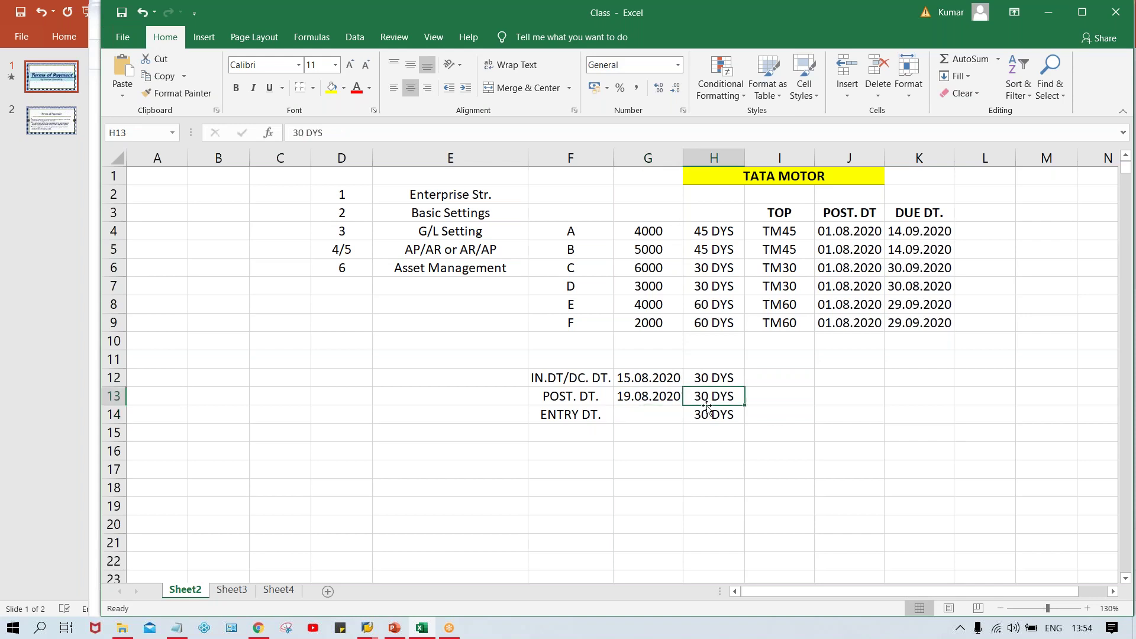
{"action": "left_click", "coordinate": [709, 433]}
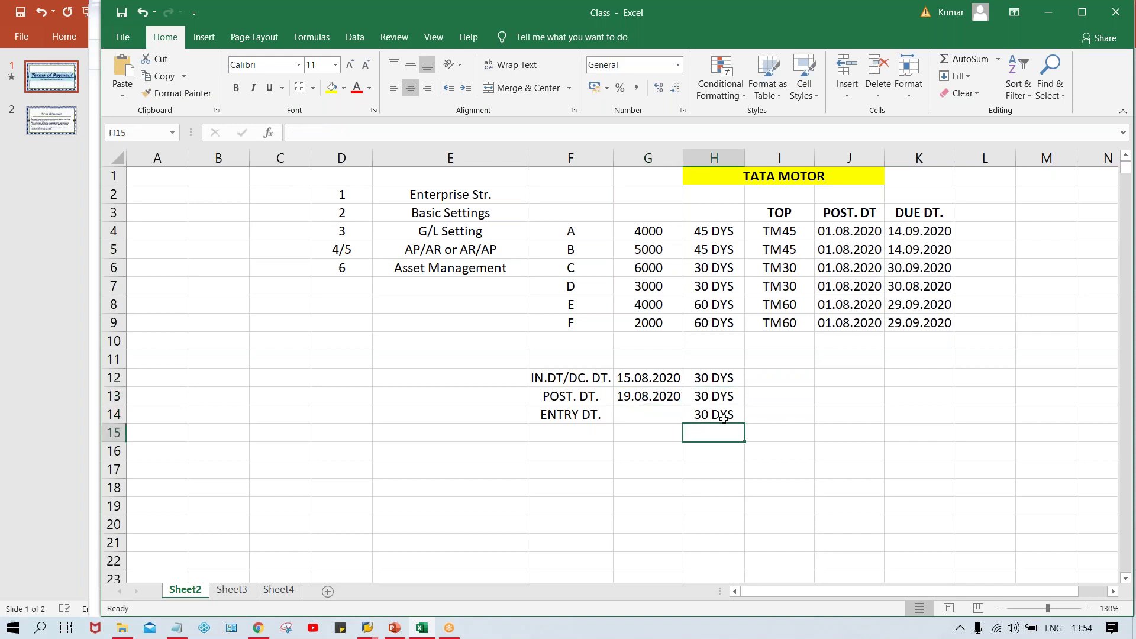
{"action": "left_click", "coordinate": [724, 414]}
{"action": "key", "text": "Delete"}
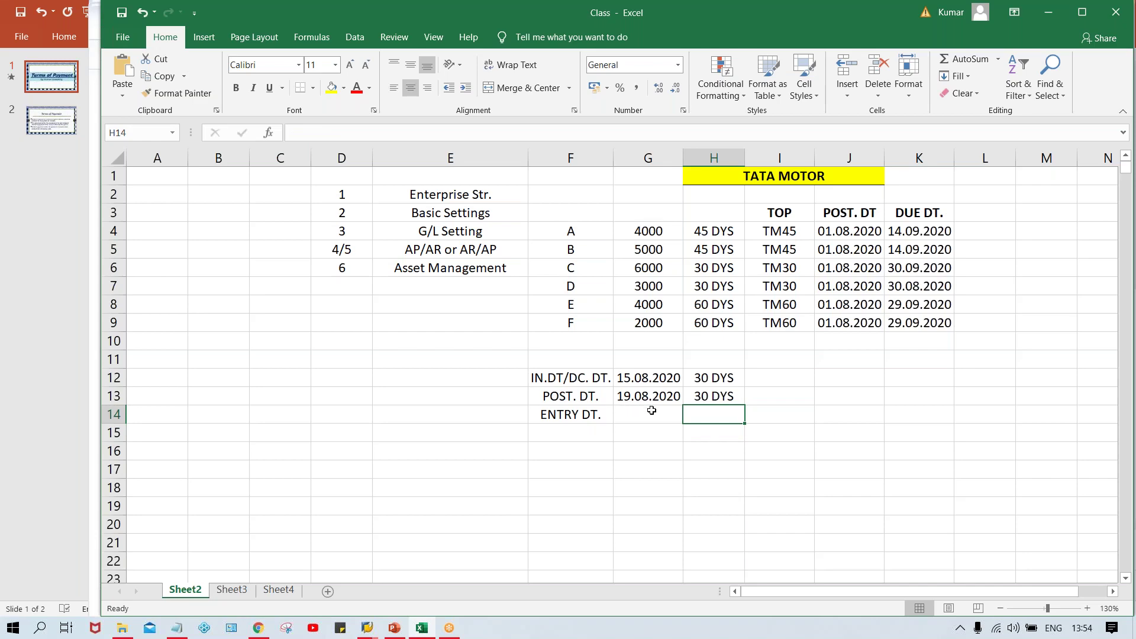
Return to SAP and check the invoice's vendor, then the number of days and baseline date default of TM30
{"action": "key", "text": "alt+Tab"}
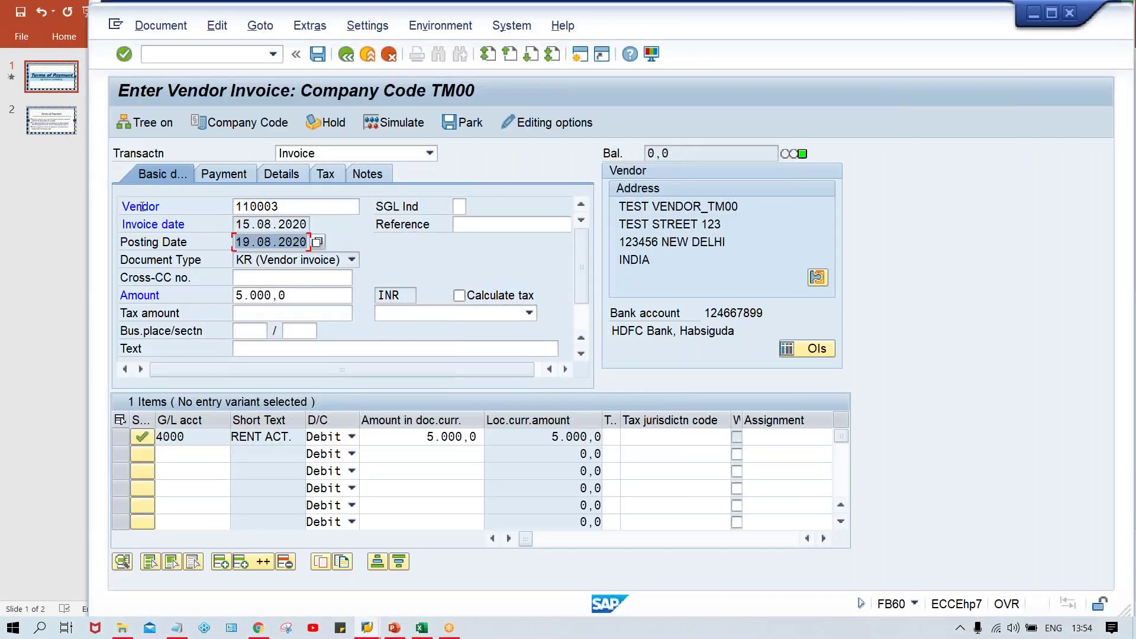
{"action": "left_click", "coordinate": [289, 206]}
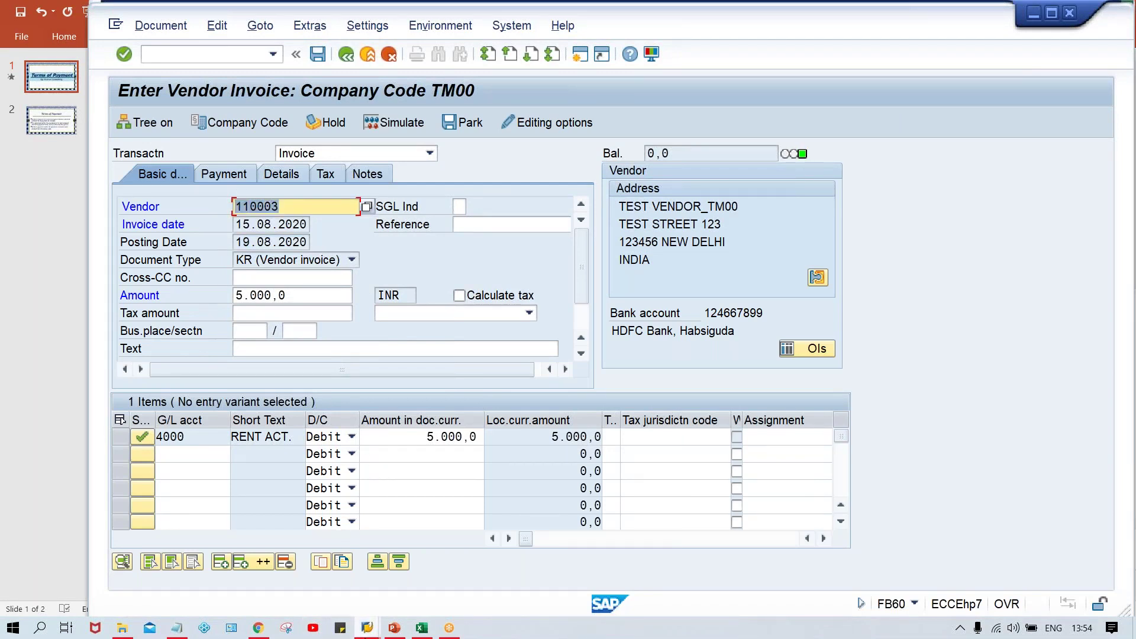
{"action": "left_click", "coordinate": [367, 628]}
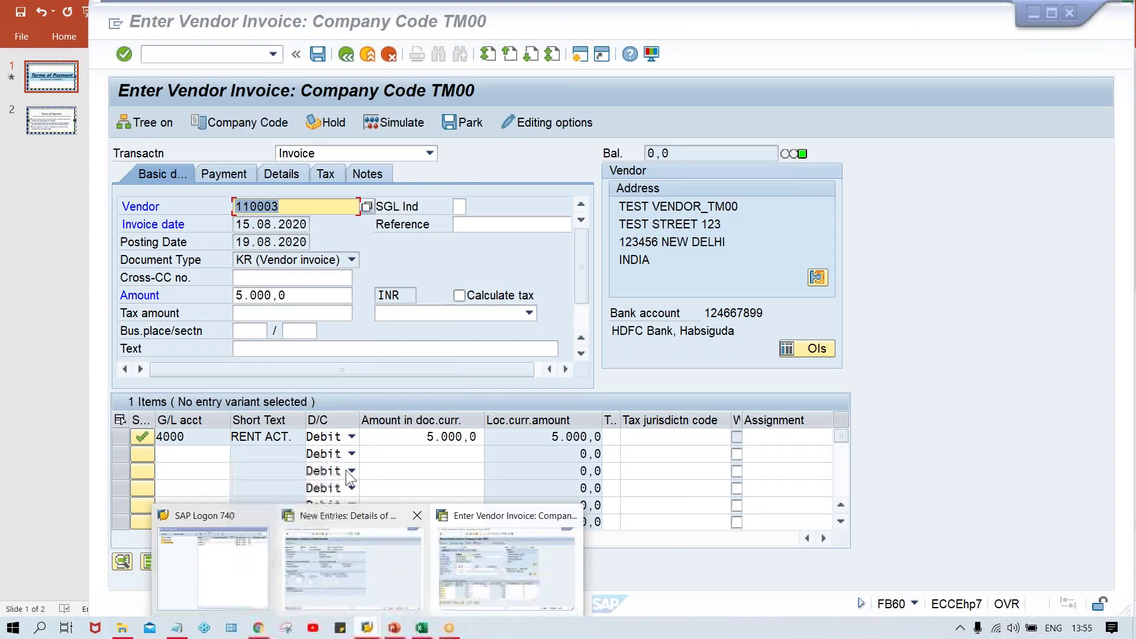
{"action": "left_click", "coordinate": [299, 558]}
{"action": "left_click_drag", "start_coordinate": [296, 381], "coordinate": [335, 381]}
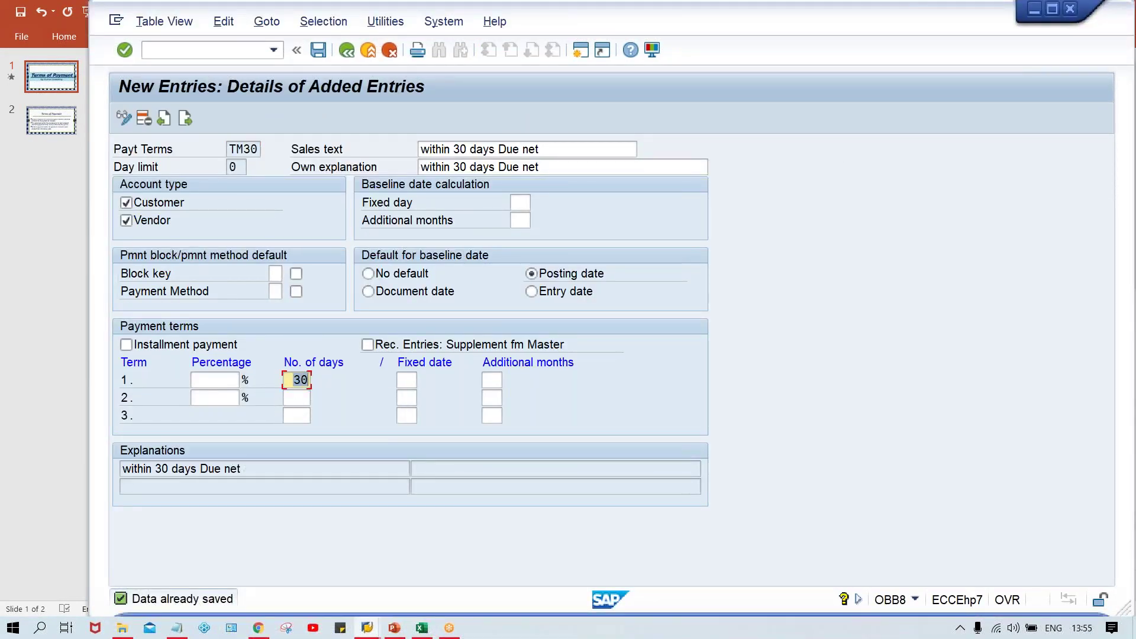
{"action": "left_click", "coordinate": [551, 278]}
Switch to the Class workbook in Excel and enter the due date 18.09.2020 in I13 beside the posting date's 30 days
{"action": "key", "text": "alt+Tab"}
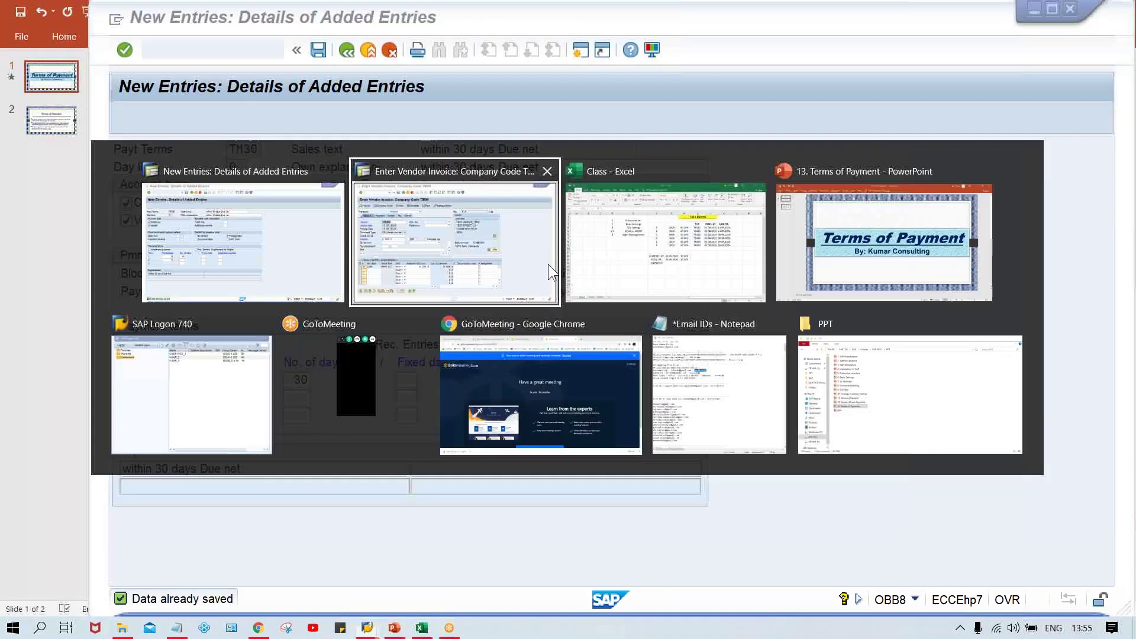
{"action": "left_click", "coordinate": [769, 373]}
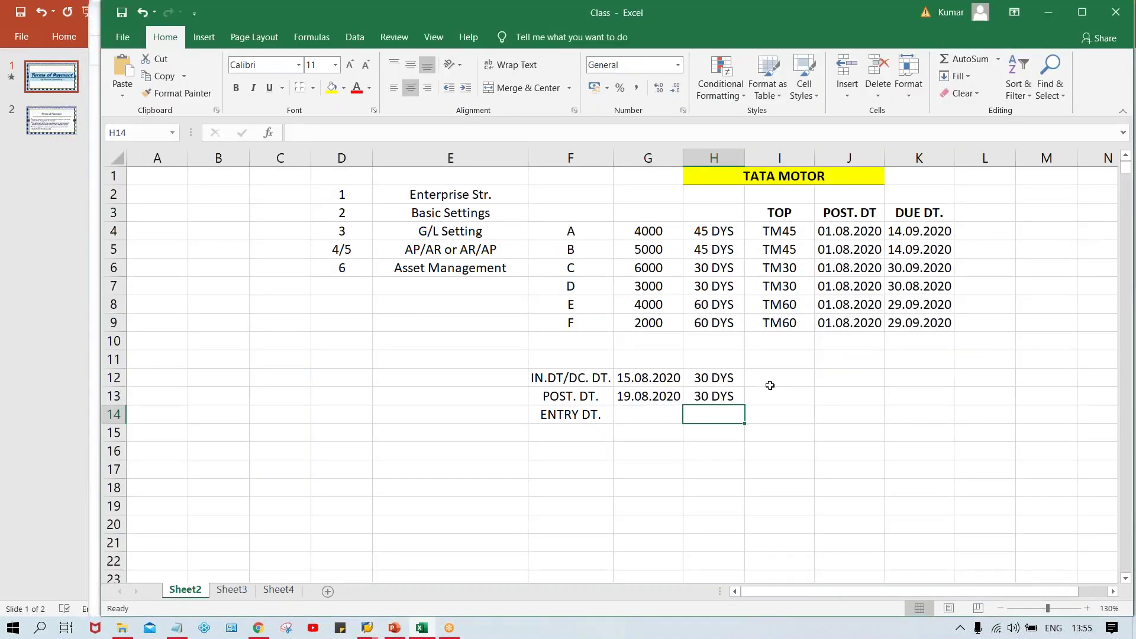
{"action": "left_click", "coordinate": [627, 397]}
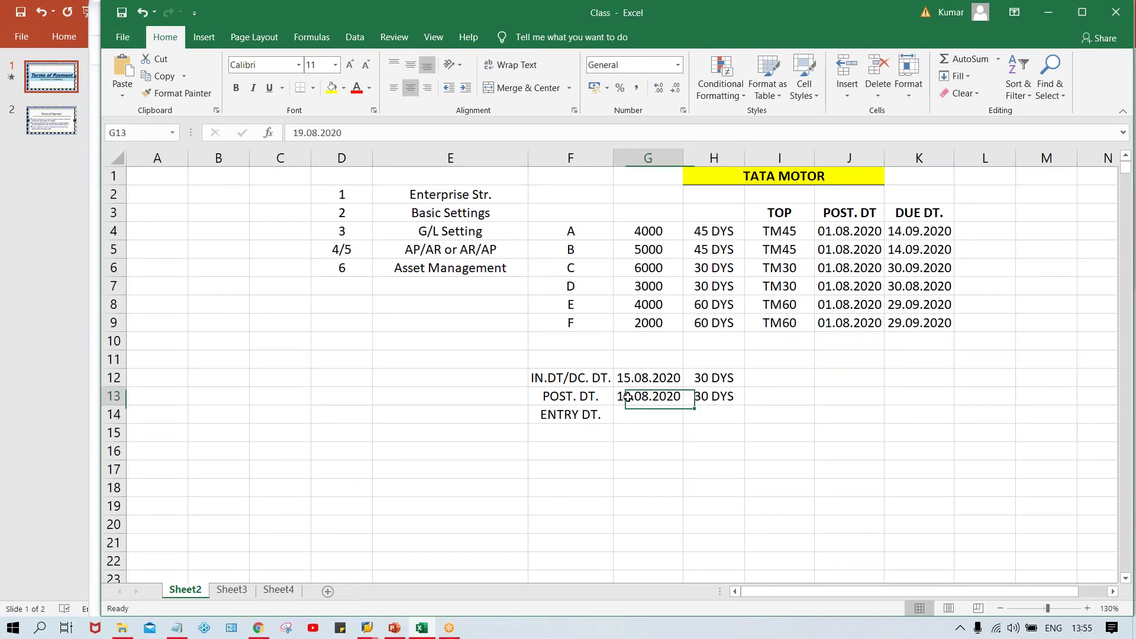
{"action": "left_click", "coordinate": [778, 397]}
{"action": "type", "text": "18"}
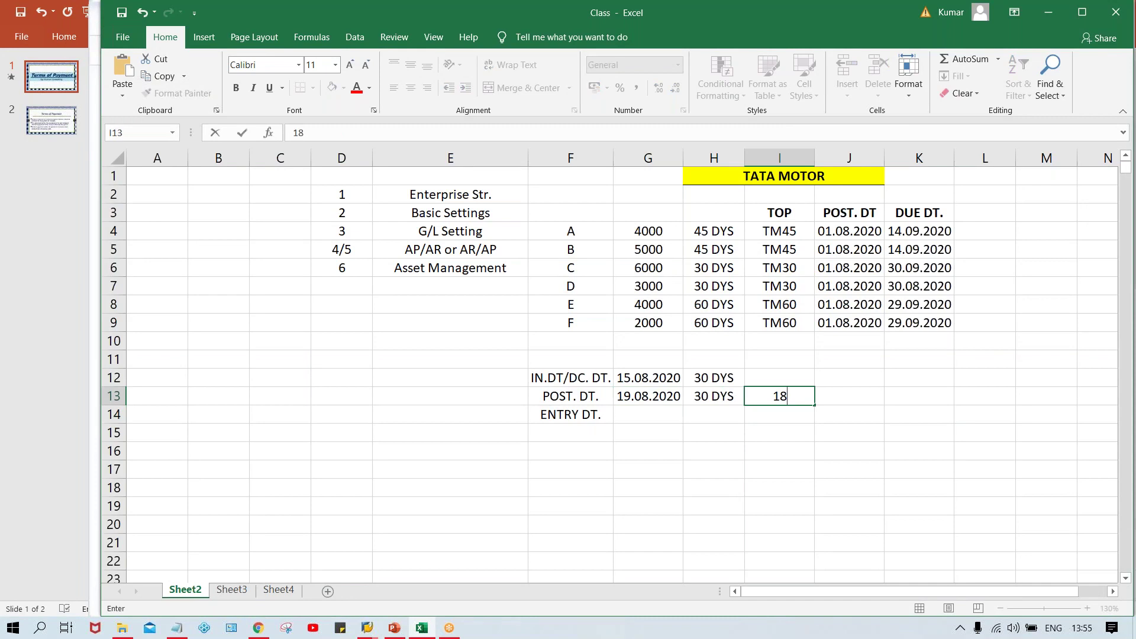
{"action": "type", "text": ".09.2020"}
{"action": "key", "text": "Return"}
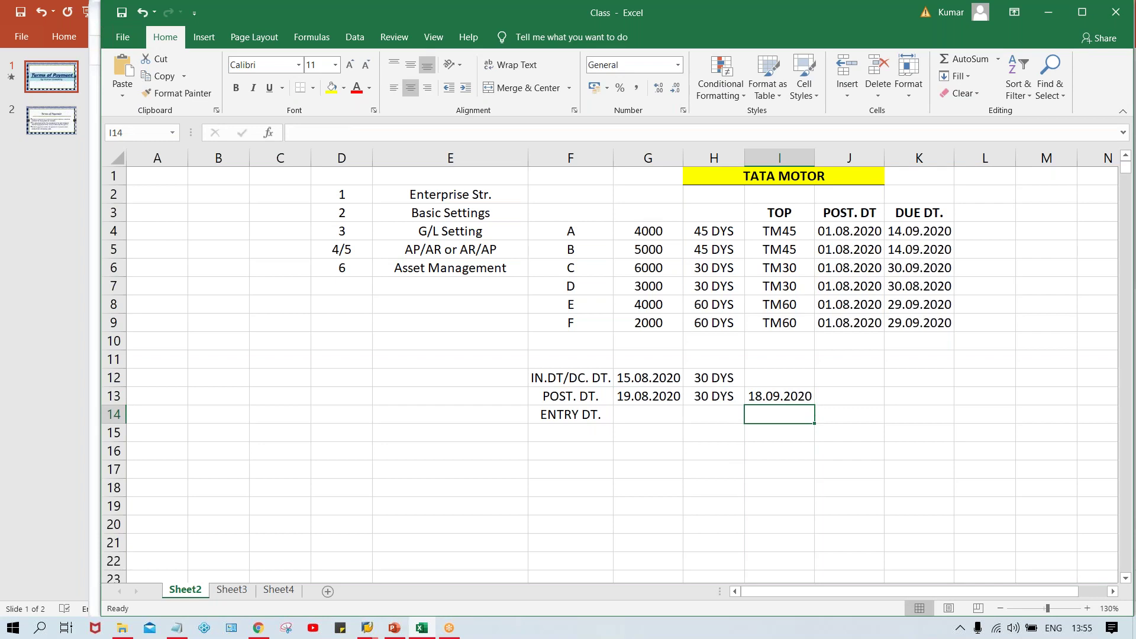
{"action": "left_click", "coordinate": [779, 396]}
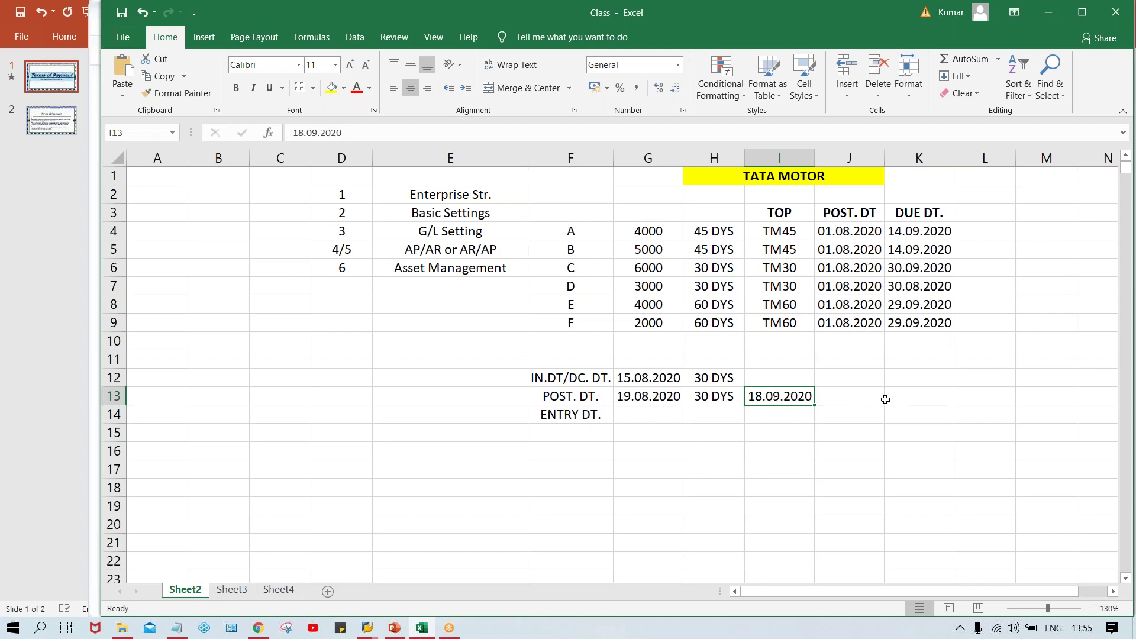
Return to the vendor invoice in SAP and compare its posting date with the baseline date in the payment details
{"action": "key", "text": "alt+Tab"}
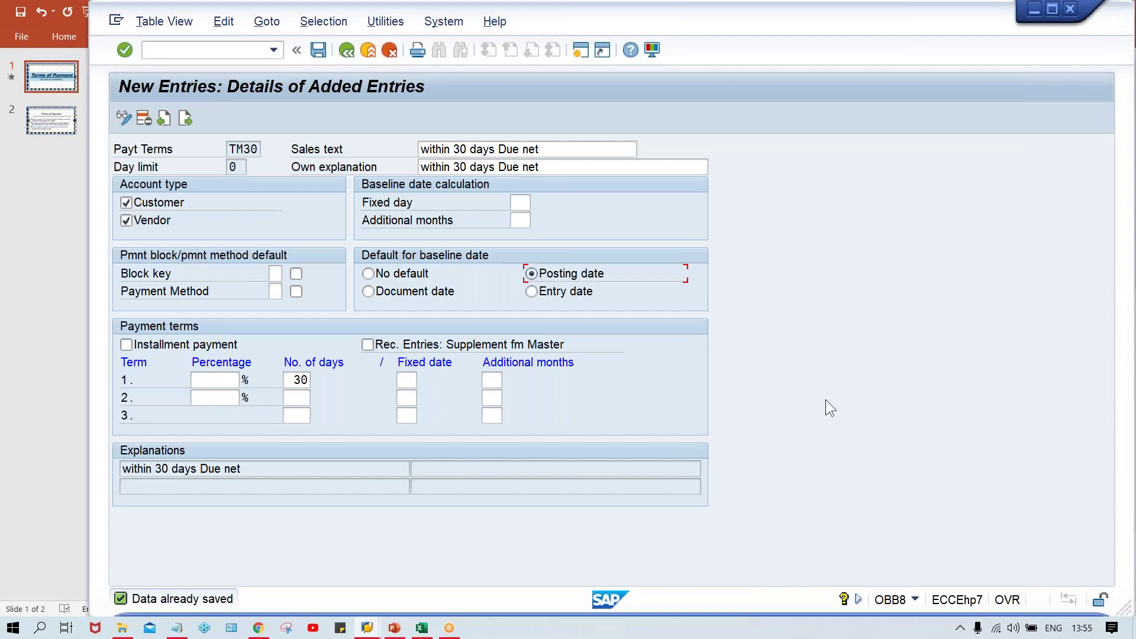
{"action": "left_click", "coordinate": [367, 627]}
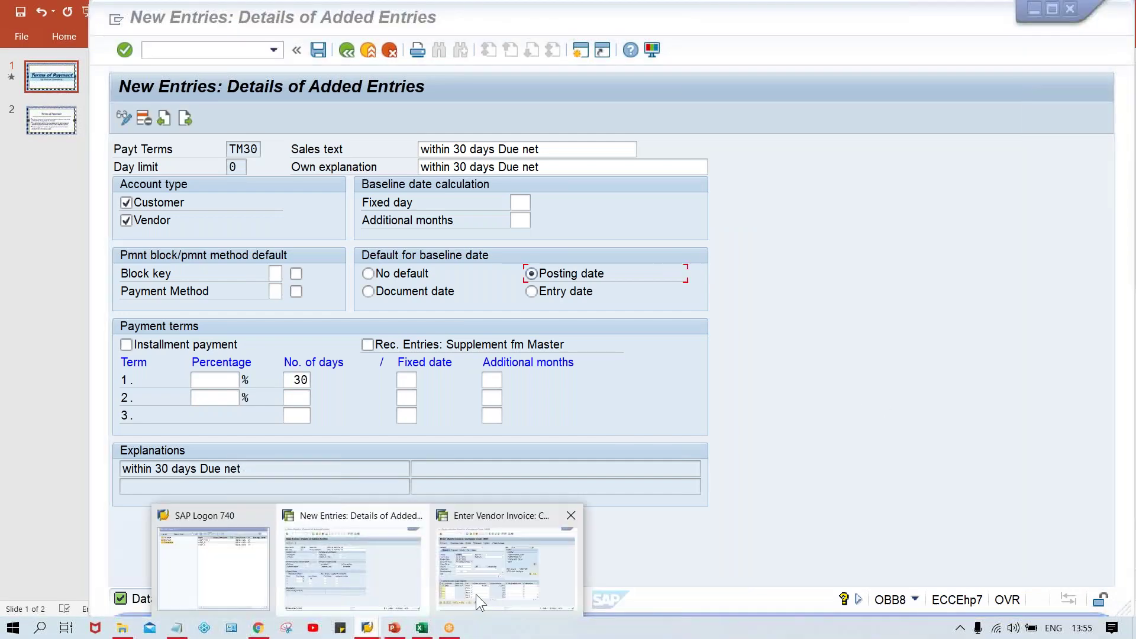
{"action": "left_click", "coordinate": [476, 594]}
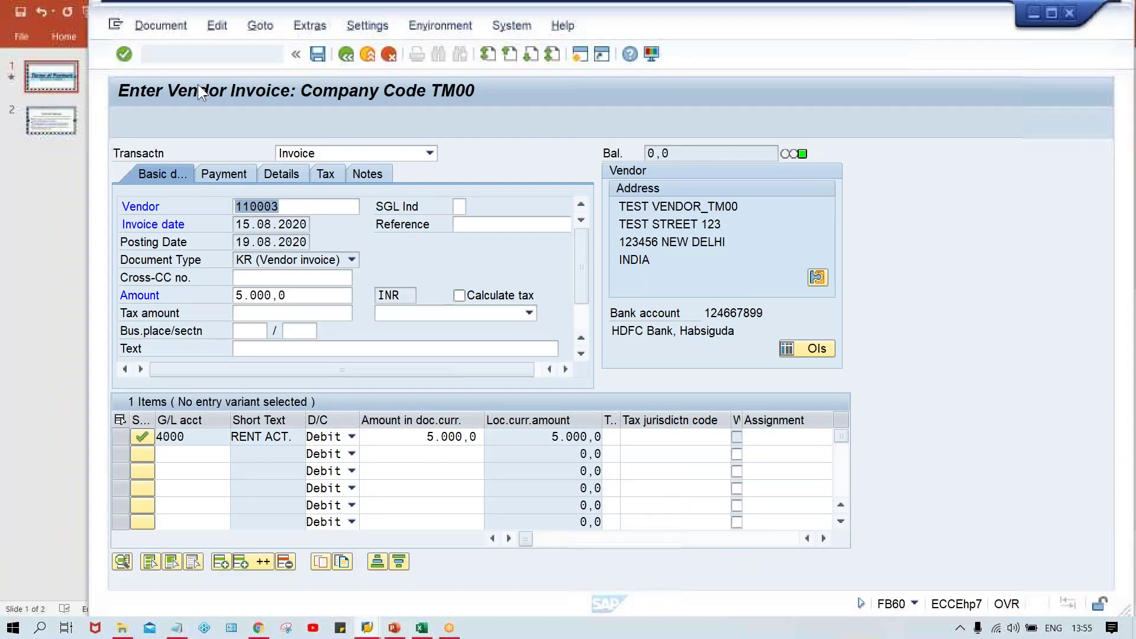
{"action": "left_click", "coordinate": [240, 172]}
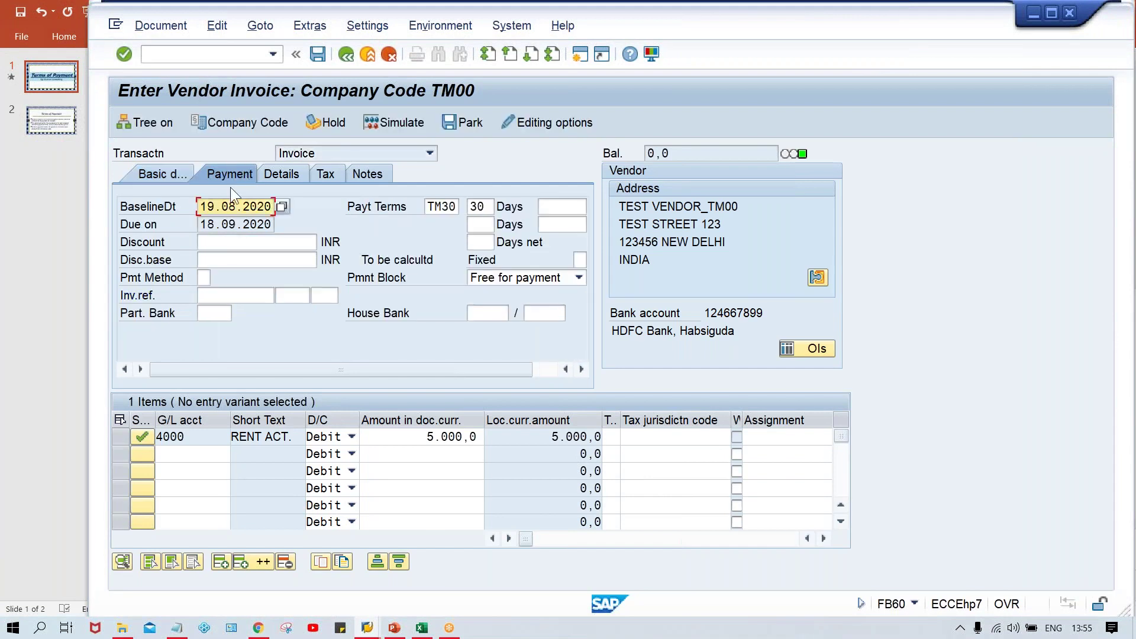
{"action": "left_click", "coordinate": [168, 179]}
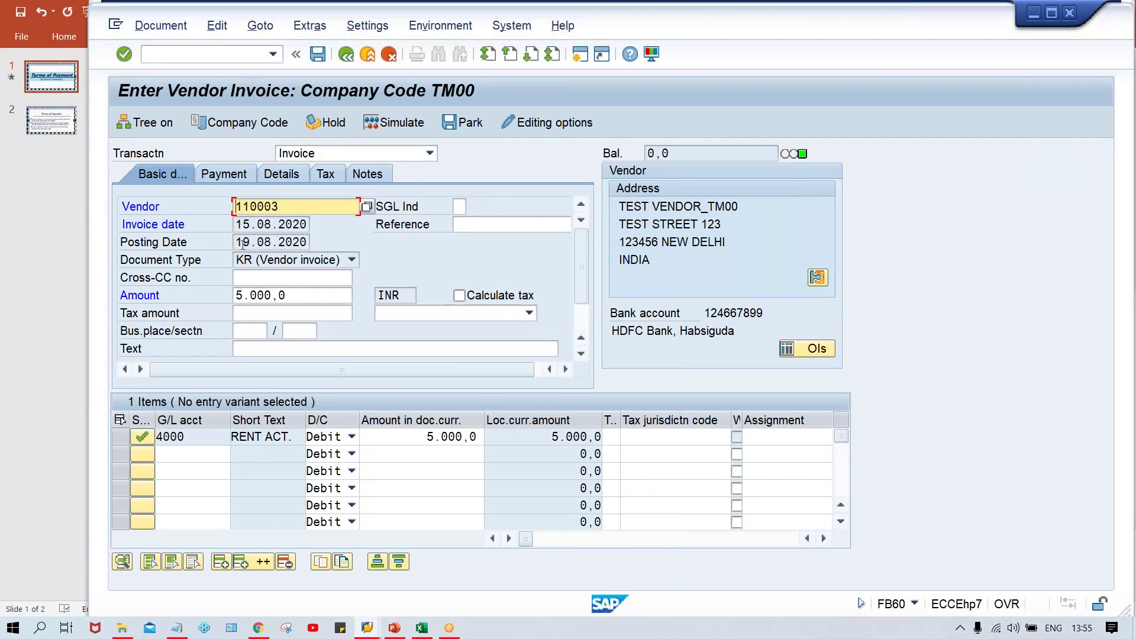
{"action": "left_click_drag", "start_coordinate": [237, 242], "coordinate": [345, 241]}
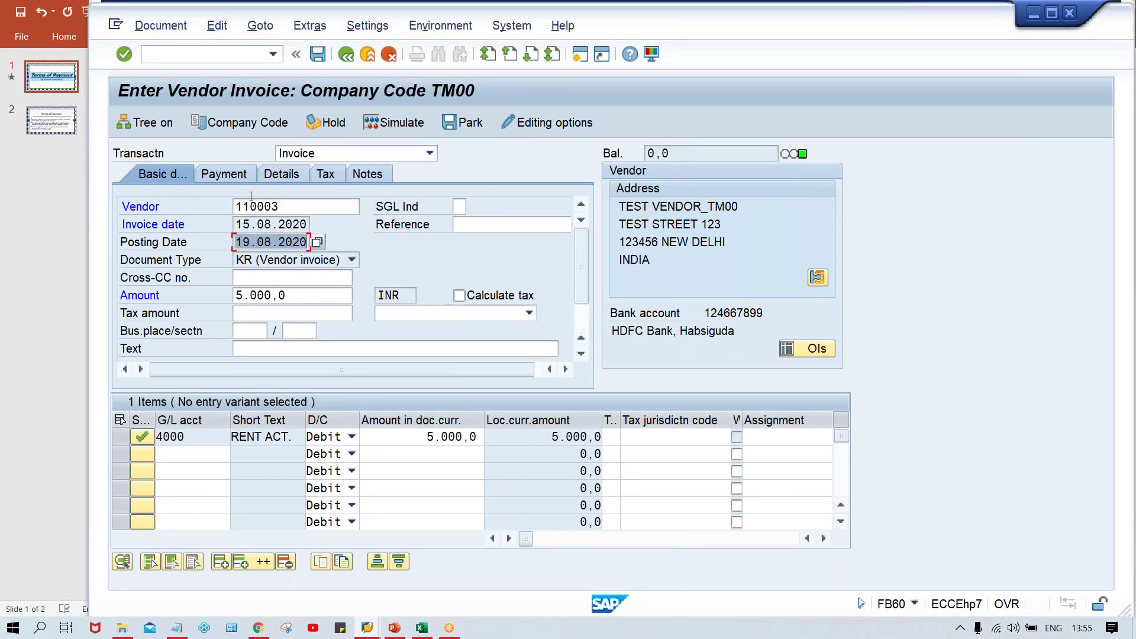
{"action": "left_click", "coordinate": [240, 174]}
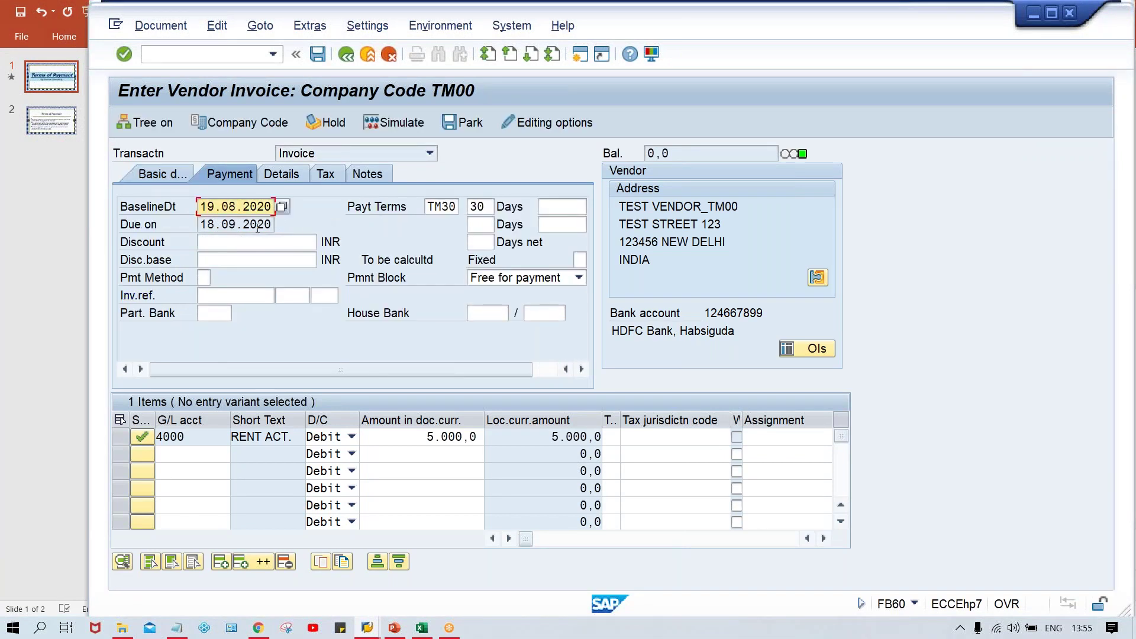
Check the invoice's payment term days and due date, and post the vendor invoice
{"action": "left_click", "coordinate": [486, 207]}
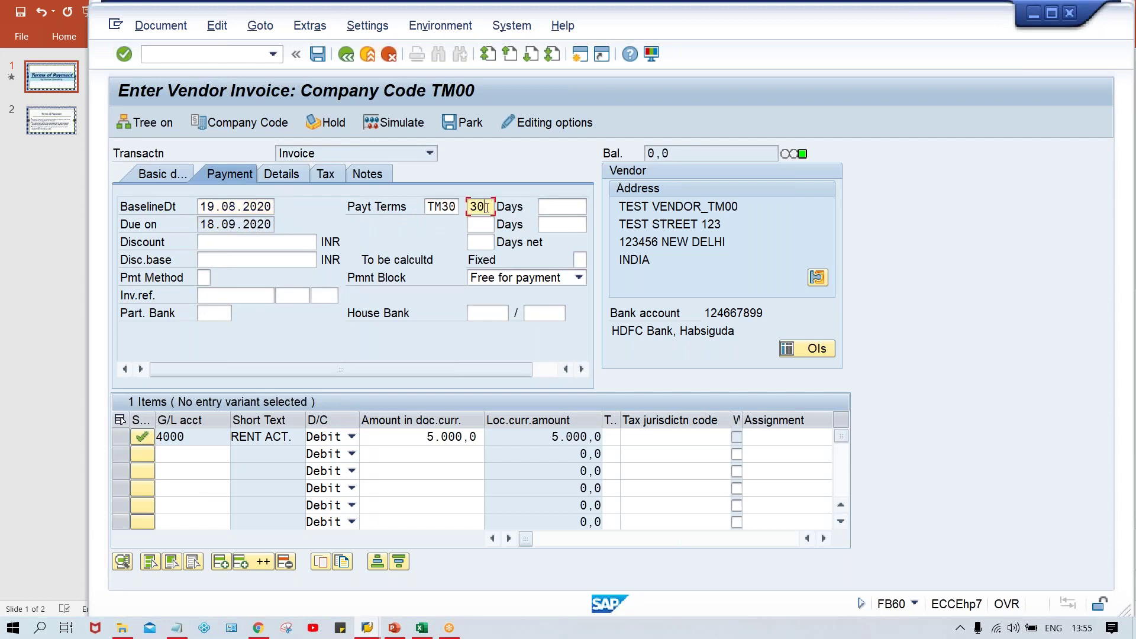
{"action": "left_click_drag", "start_coordinate": [200, 224], "coordinate": [316, 240]}
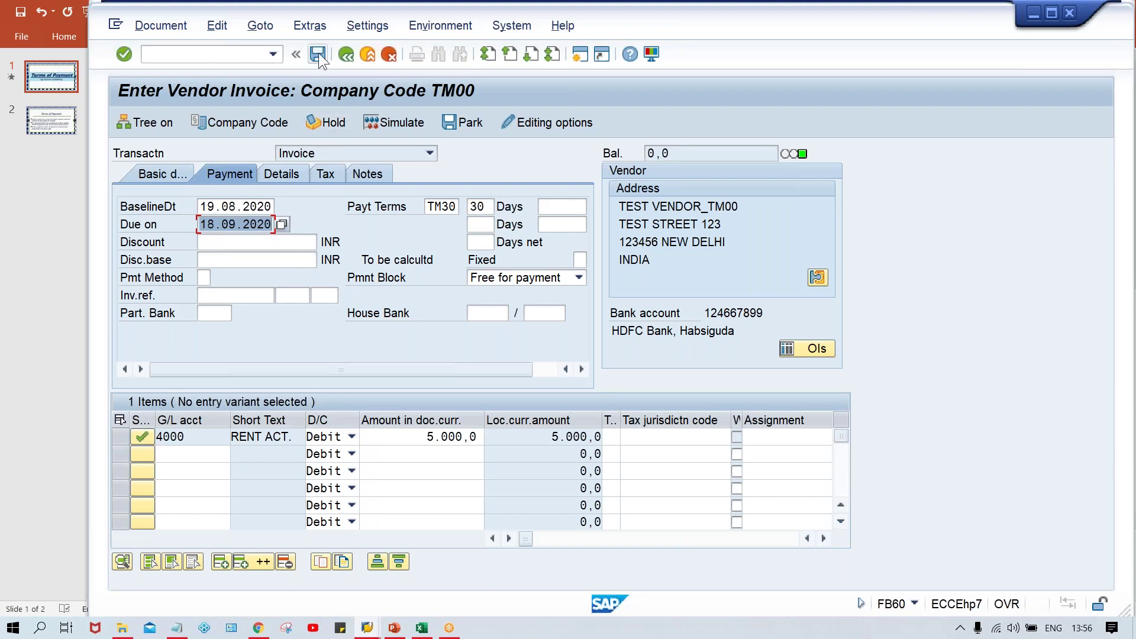
{"action": "left_click", "coordinate": [721, 160]}
{"action": "key", "text": "ctrl+s"}
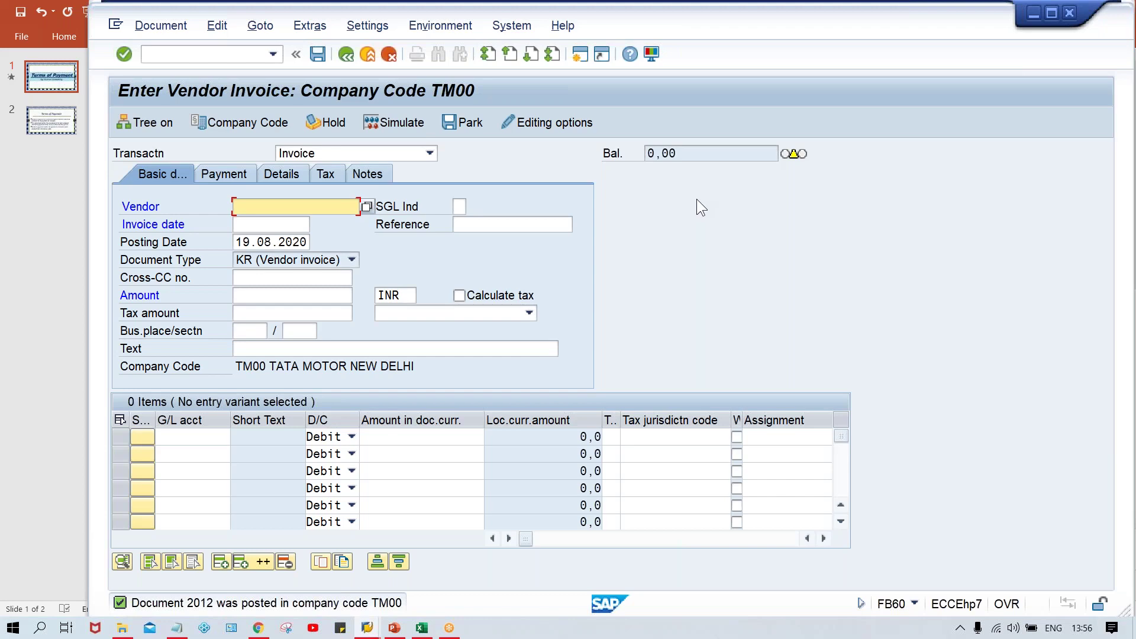
Switch to the Class workbook in Excel and review the payment terms listed for the vendors under TATA MOTOR
{"action": "left_click", "coordinate": [422, 628]}
{"action": "key", "text": "Up"}
{"action": "key", "text": "Up"}
{"action": "key", "text": "Up"}
{"action": "key", "text": "Up"}
{"action": "key", "text": "Up"}
{"action": "key", "text": "Up"}
{"action": "key", "text": "Up"}
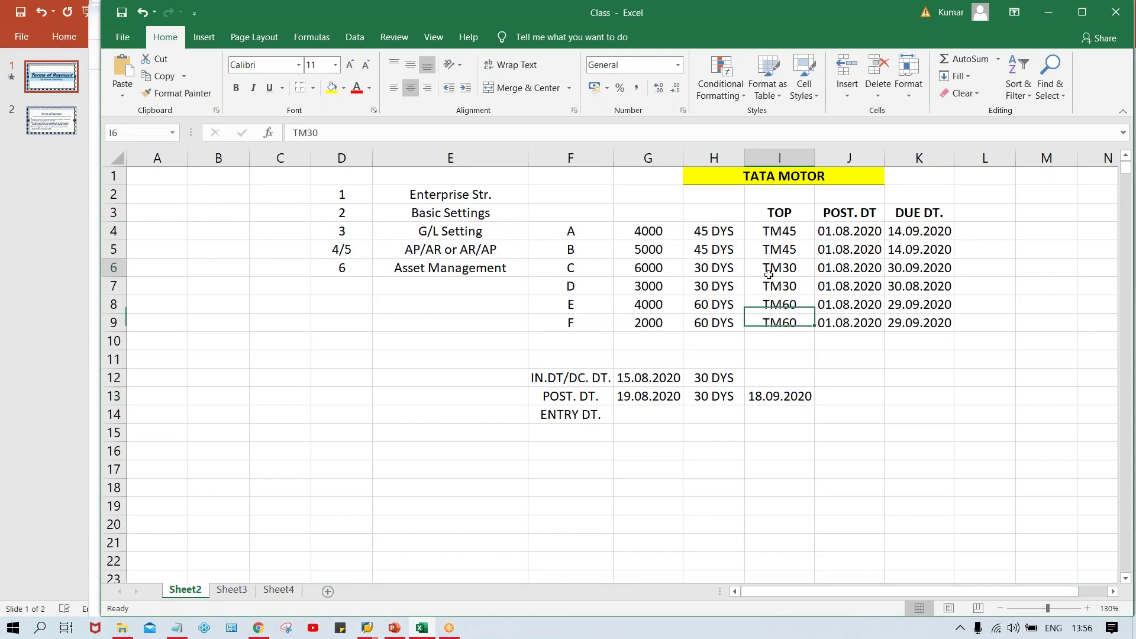
{"action": "left_click", "coordinate": [774, 320]}
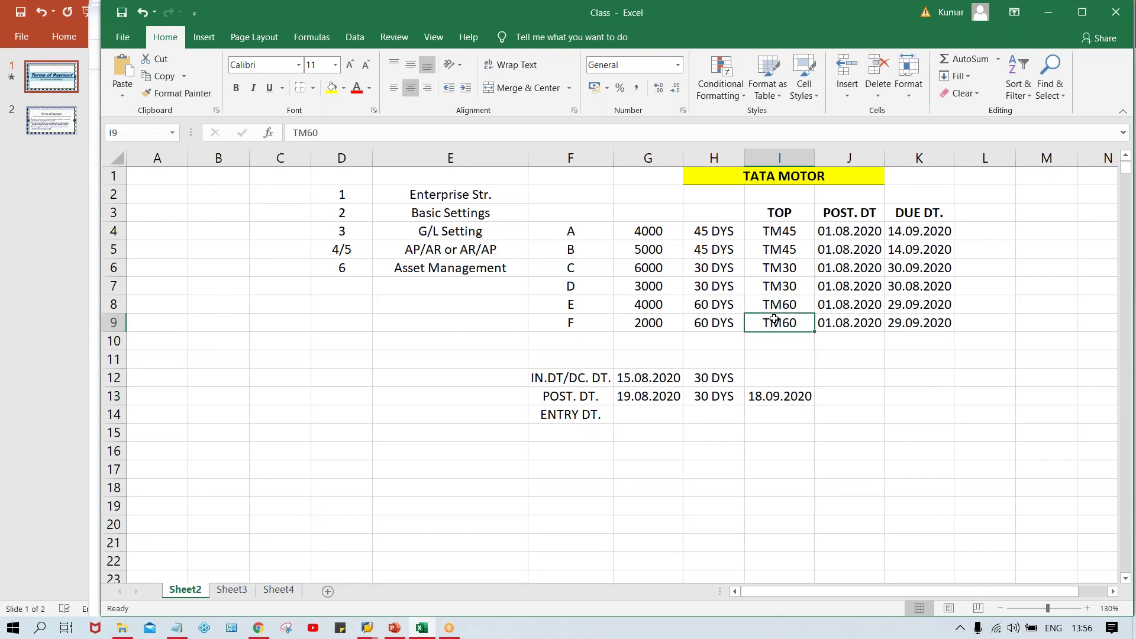
{"action": "left_click", "coordinate": [573, 304]}
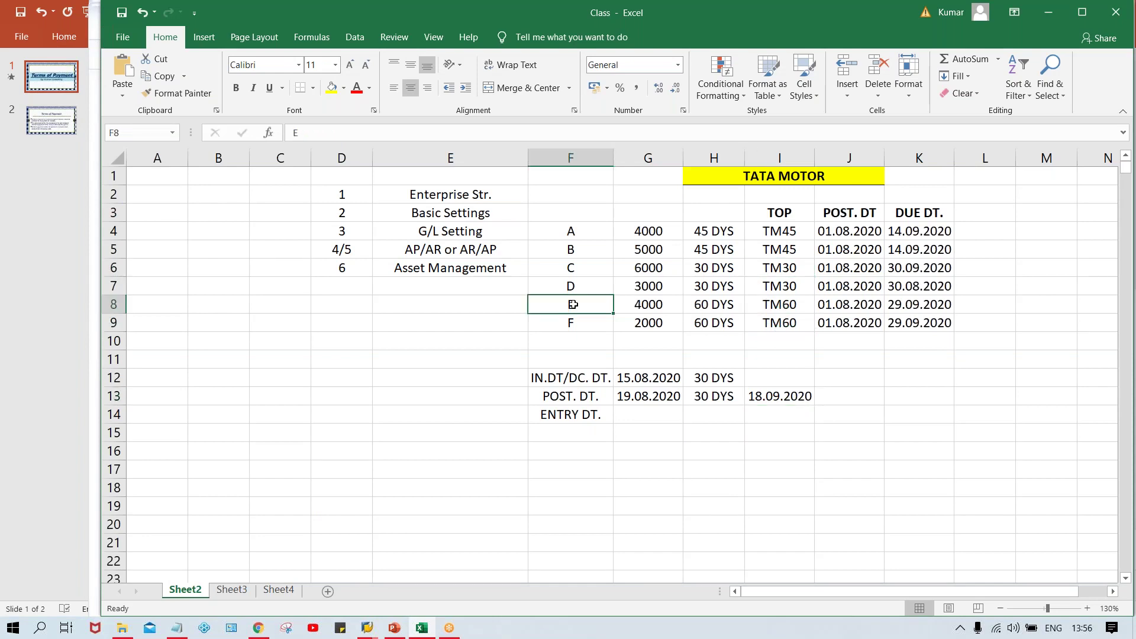